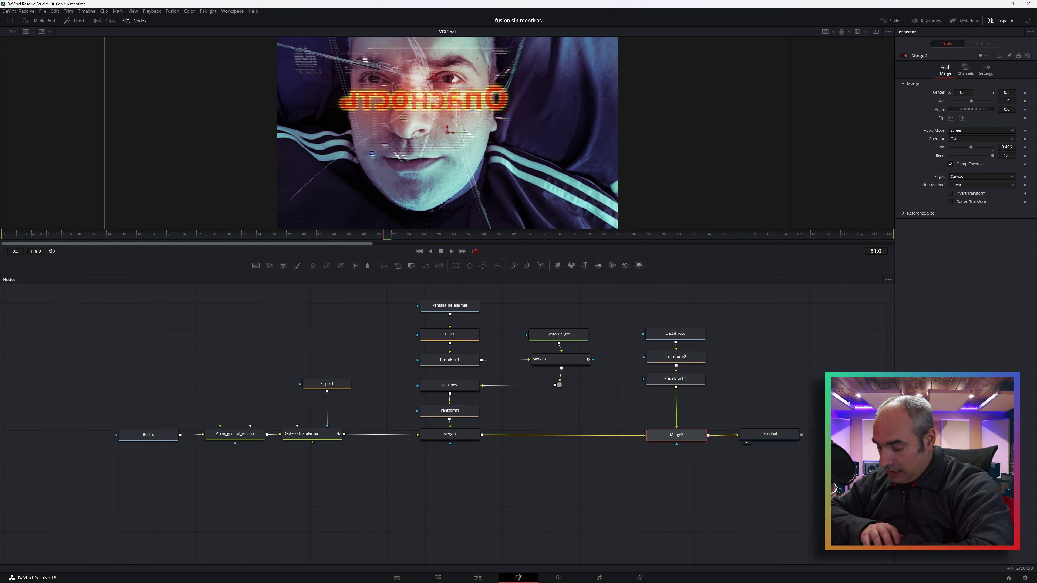
# Step: Preview the composite playback, then box-select Color_general_escena, Destello_luz_alarma and Ellipse1
pyautogui.press('space')
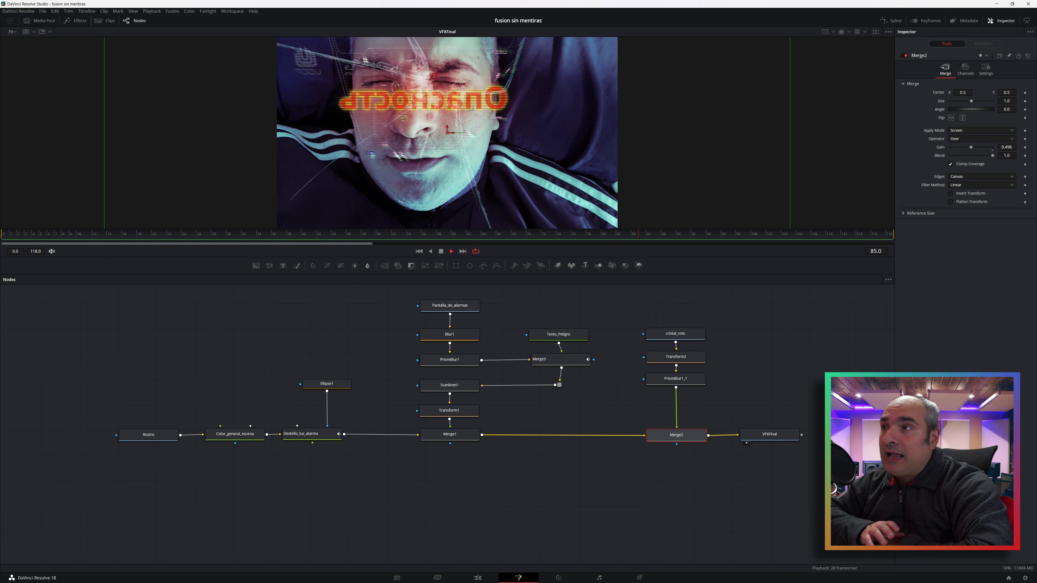
pyautogui.press('space')
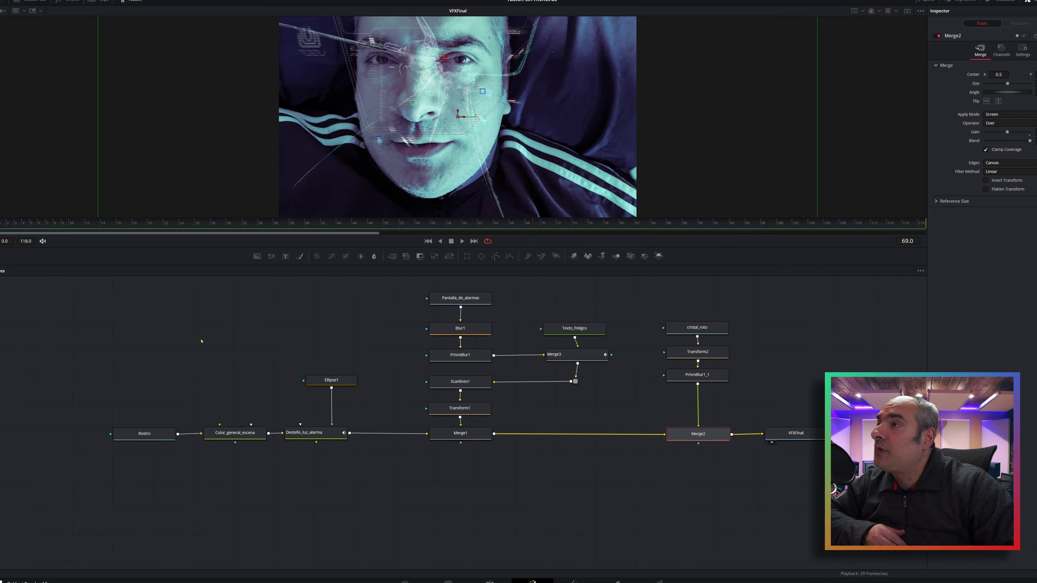
pyautogui.moveTo(201, 341); pyautogui.dragTo(366, 478)
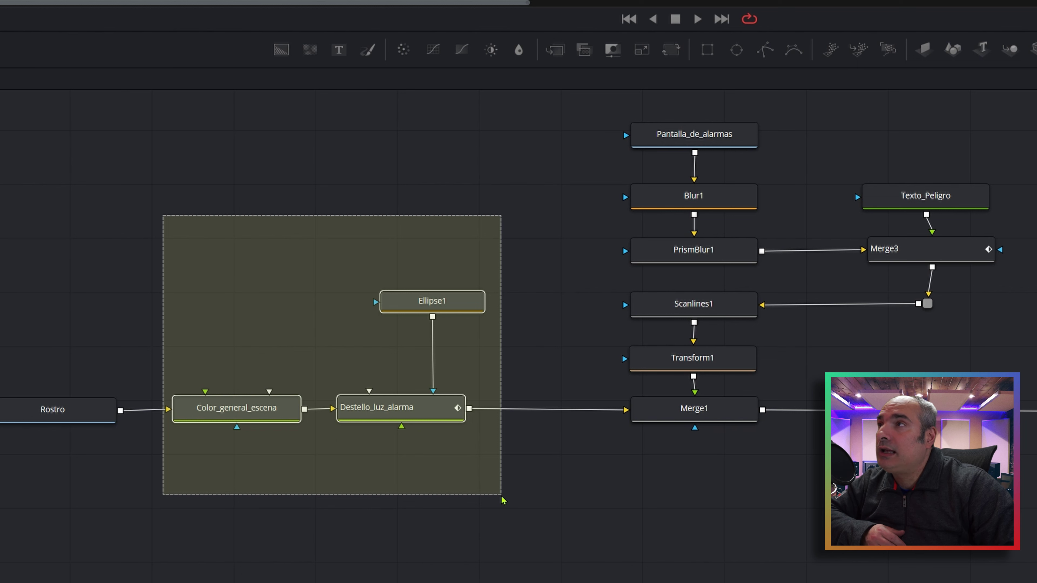
pyautogui.moveTo(502, 498); pyautogui.dragTo(502, 497)
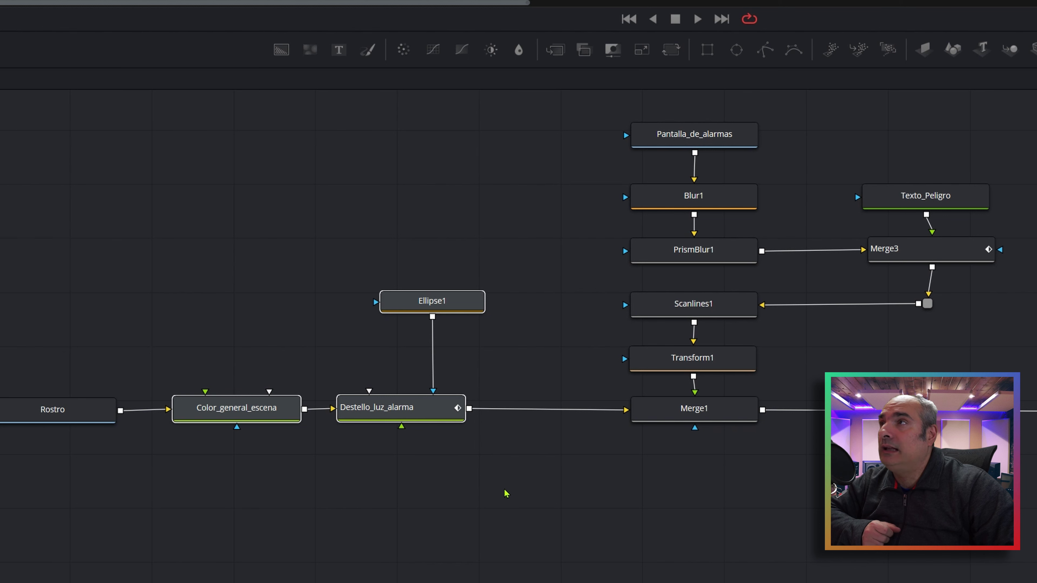
pyautogui.moveTo(199, 412)
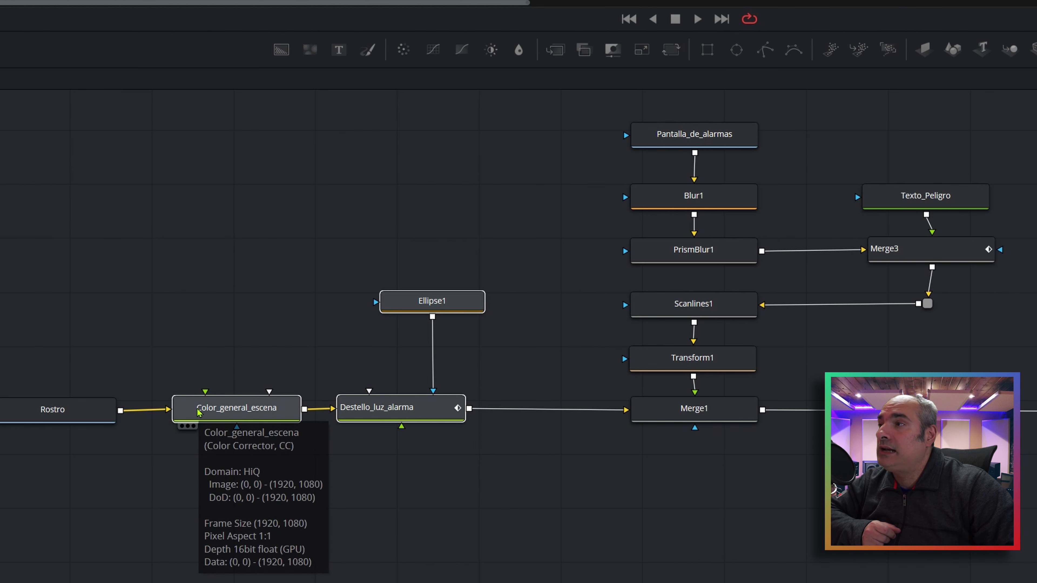
pyautogui.moveTo(403, 422)
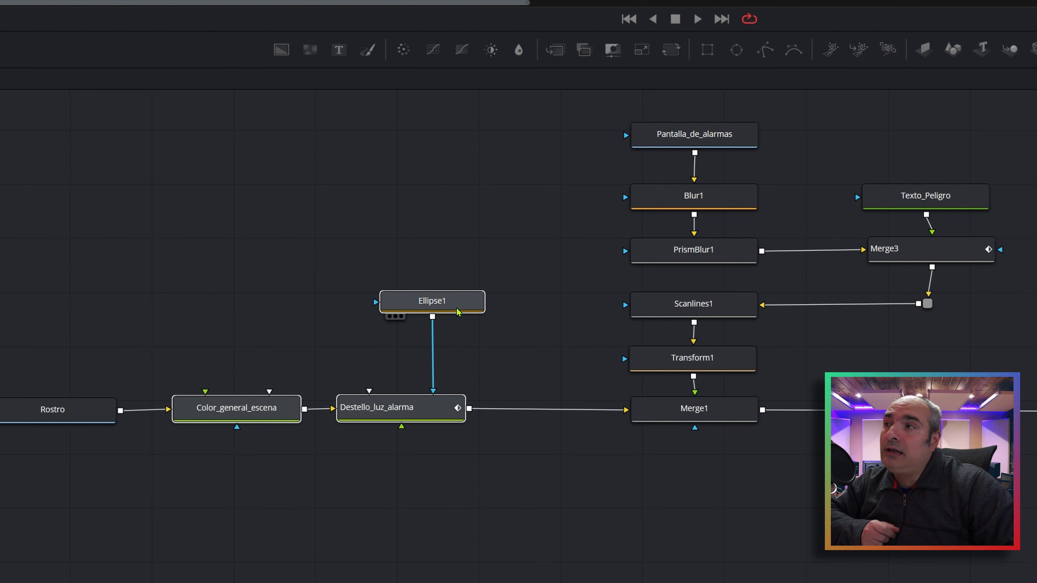
pyautogui.moveTo(458, 312)
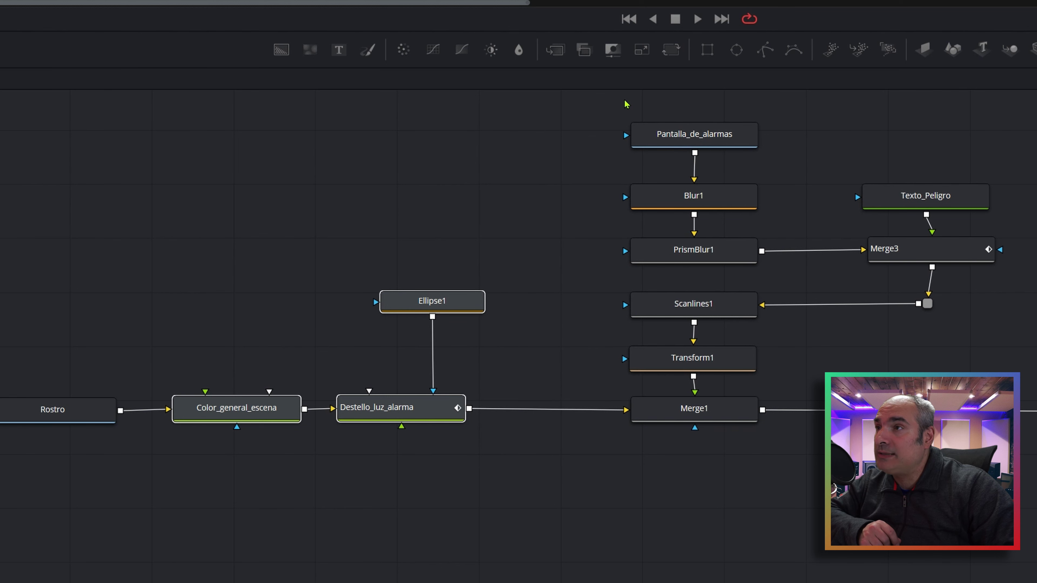
# Step: Drag across the node graph, then select the VFXFinal output and Rostro nodes
pyautogui.moveTo(555, 100); pyautogui.dragTo(669, 543)
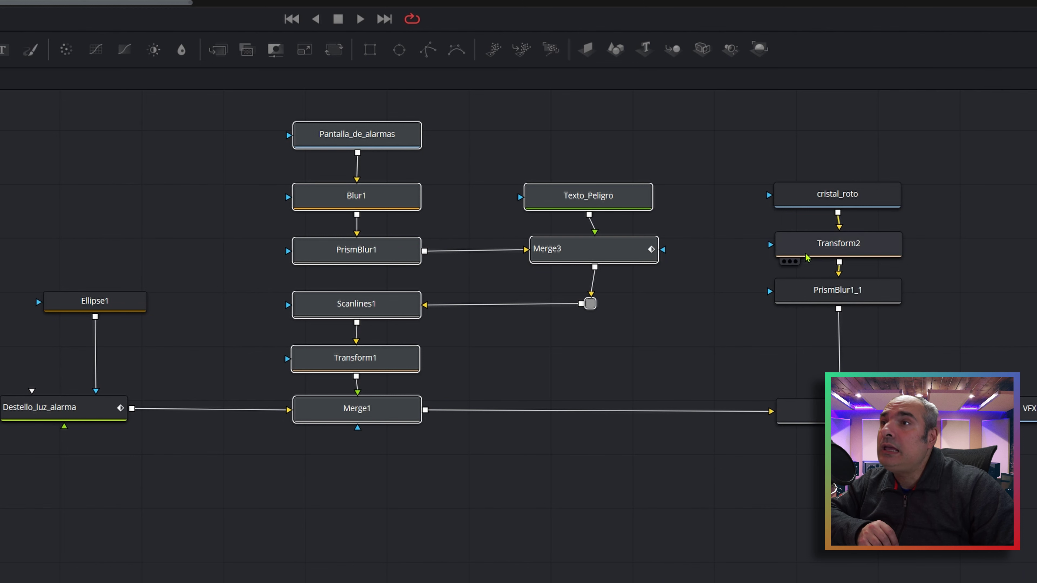
pyautogui.moveTo(439, 133)
pyautogui.mouseDown()
pyautogui.moveTo(474, 166)
pyautogui.moveTo(531, 539)
pyautogui.mouseUp()
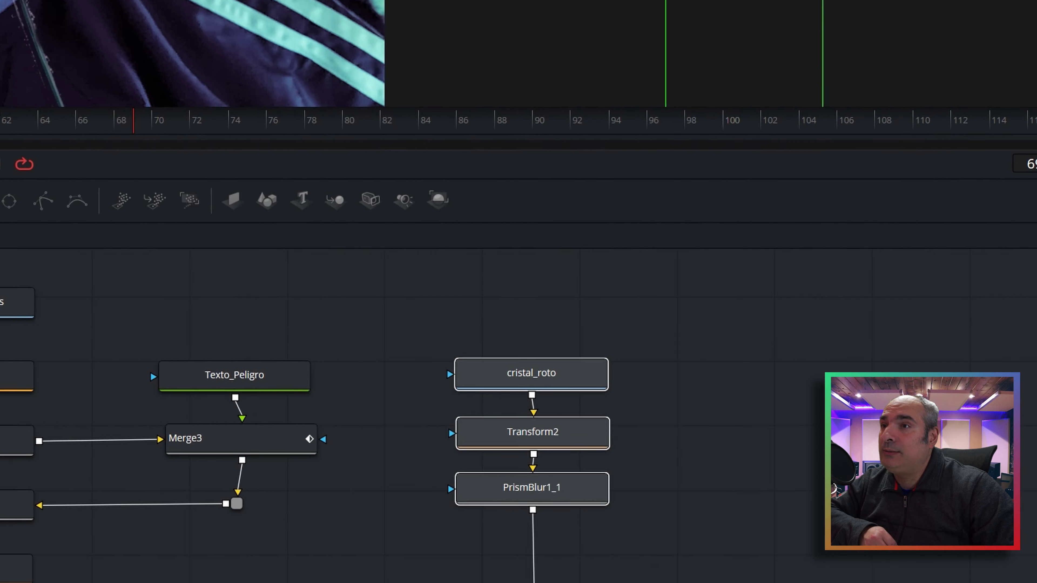
pyautogui.click(603, 477)
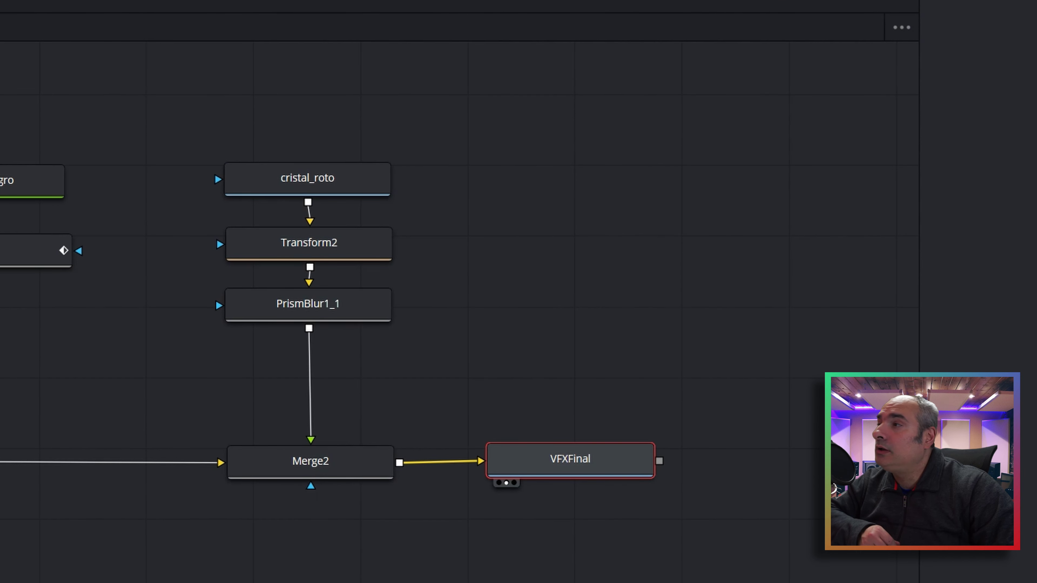
pyautogui.click(239, 410)
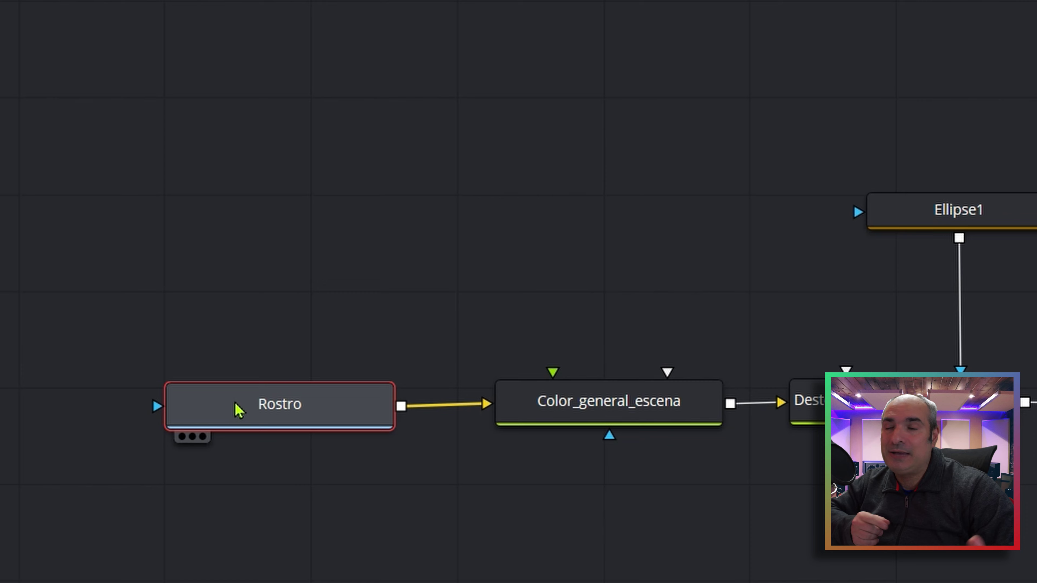
# Step: Reselect Color_general_escena, Destello_luz_alarma and Ellipse1 and group them with Ctrl+G
pyautogui.click(472, 2)
pyautogui.moveTo(471, 2); pyautogui.dragTo(698, 511)
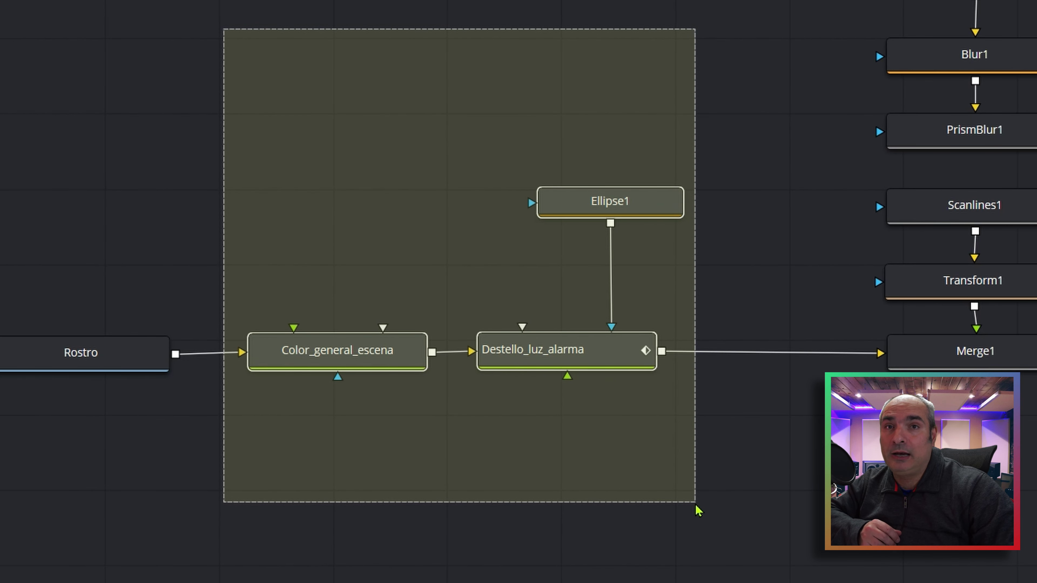
pyautogui.moveTo(698, 511); pyautogui.dragTo(698, 511)
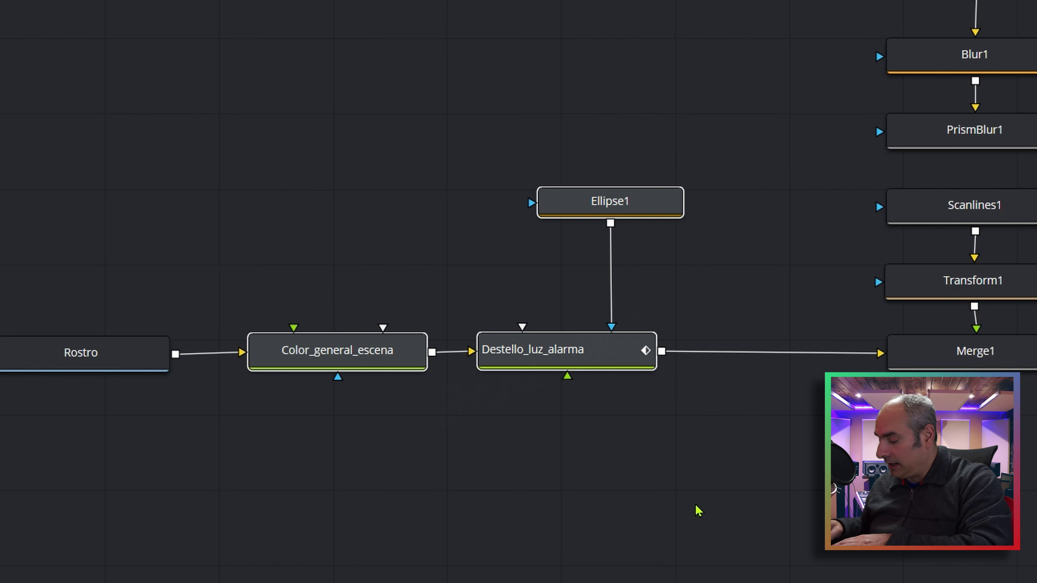
pyautogui.hotkey('ctrl', 'g')
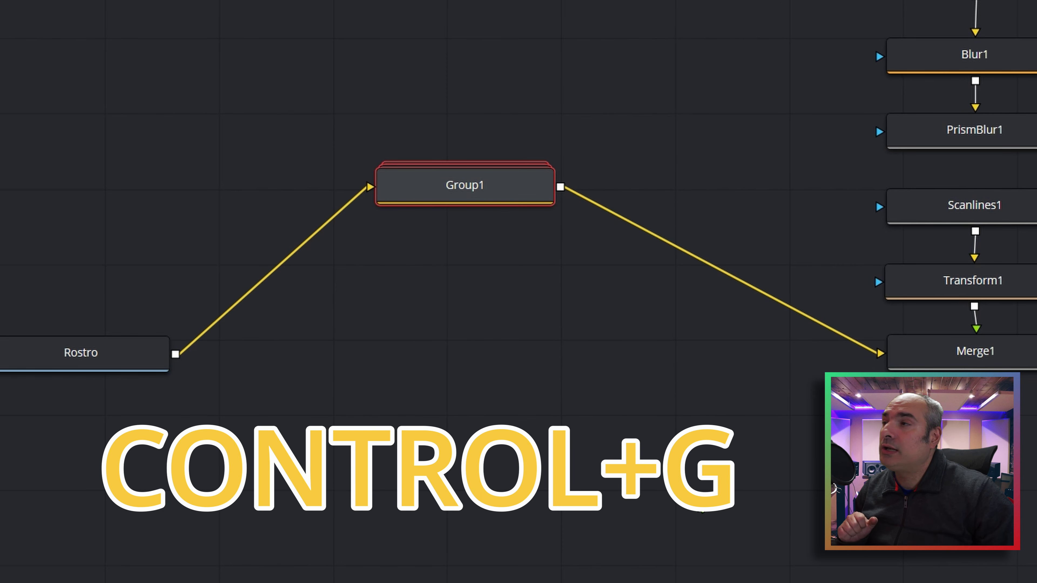
# Step: Move Group1 into line between Rostro and Merge1
pyautogui.moveTo(480, 182)
pyautogui.mouseDown()
pyautogui.moveTo(515, 271)
pyautogui.moveTo(621, 349)
pyautogui.moveTo(556, 354)
pyautogui.mouseUp()
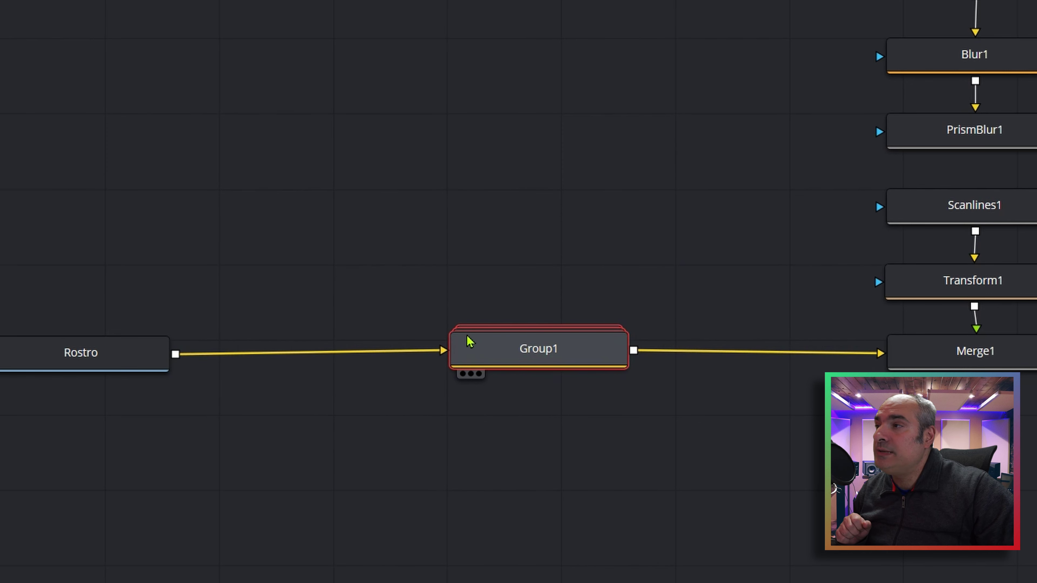
pyautogui.moveTo(566, 350)
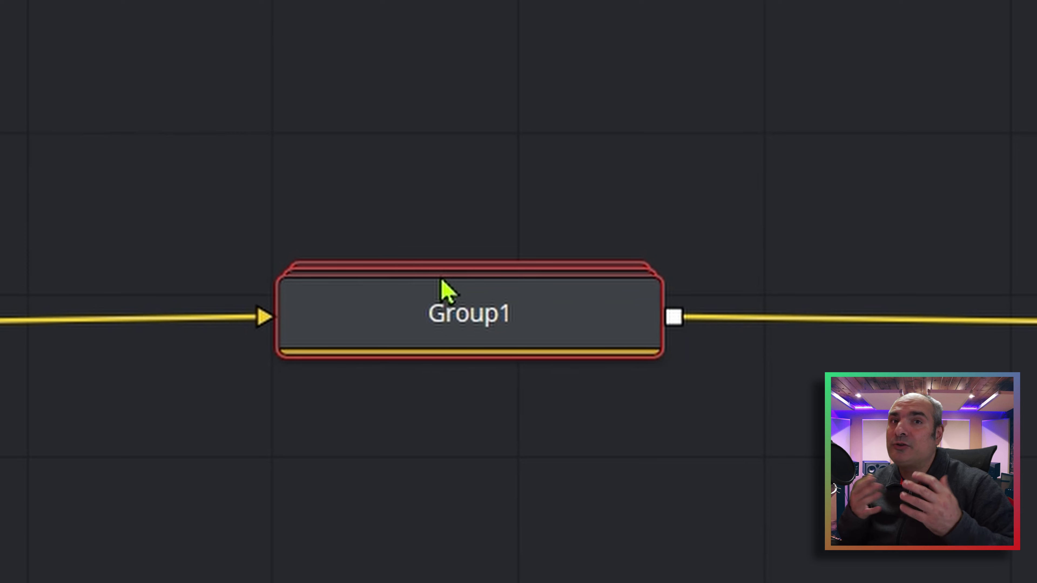
pyautogui.moveTo(445, 307)
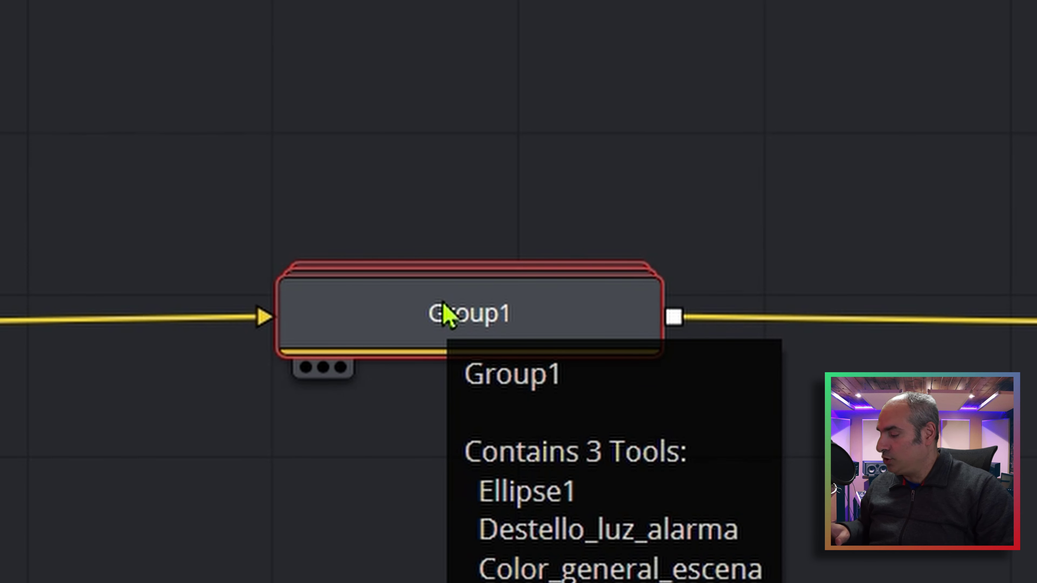
# Step: Rename Group1 to 'Gestion_de_color'
pyautogui.press('F2')
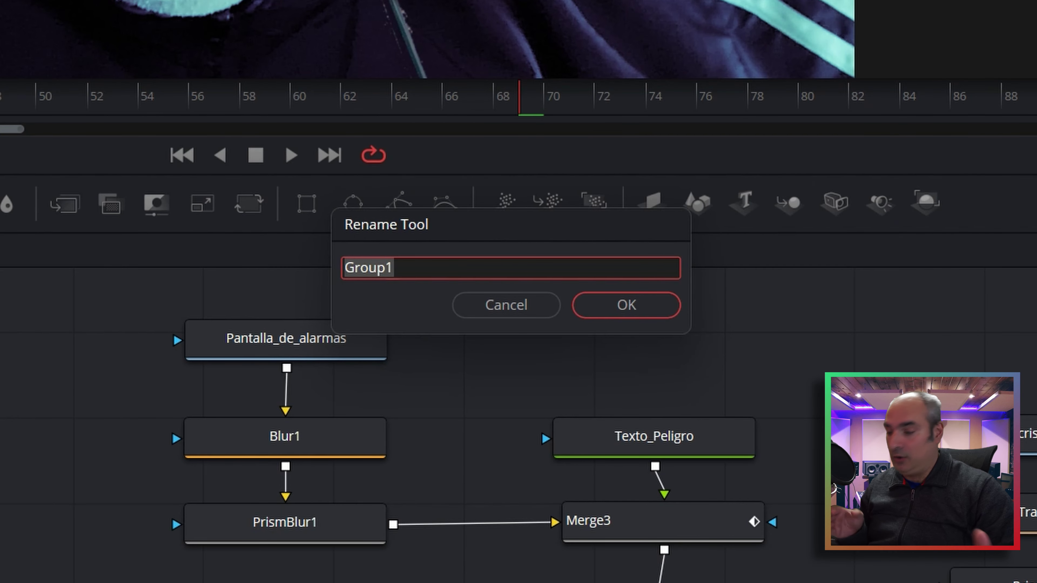
pyautogui.write('G')
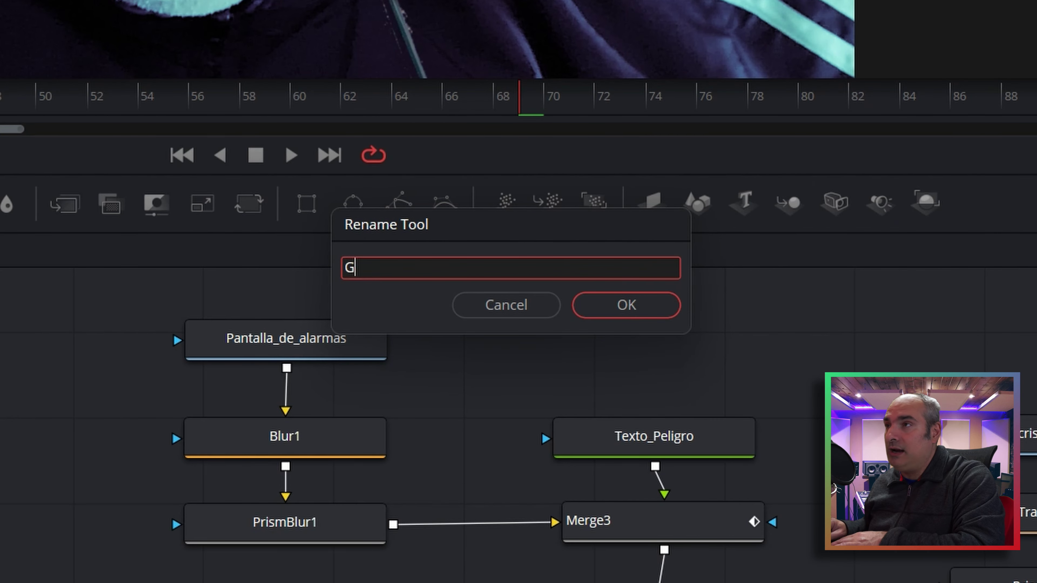
pyautogui.write('estion_de_color')
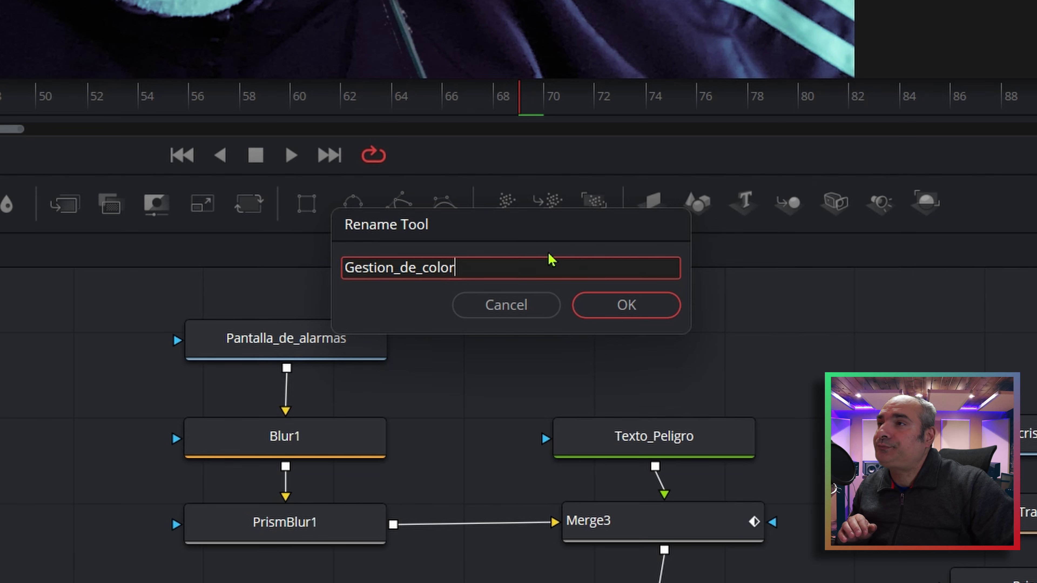
pyautogui.click(626, 304)
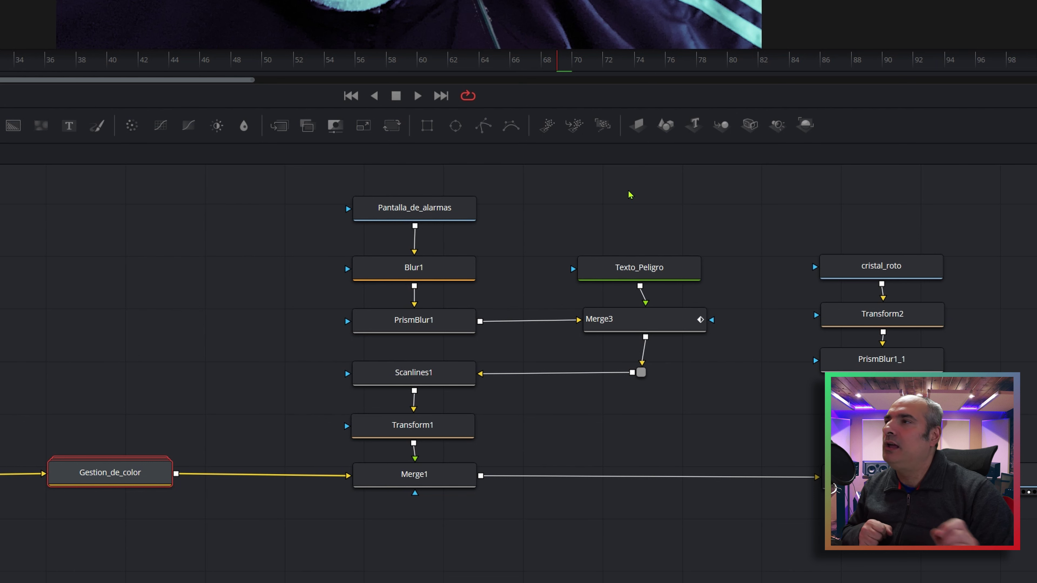
# Step: Select the Pantalla_de_alarmas chain through Merge1 and add an Underlay behind them
pyautogui.moveTo(420, 213)
pyautogui.moveTo(344, 174); pyautogui.dragTo(699, 473)
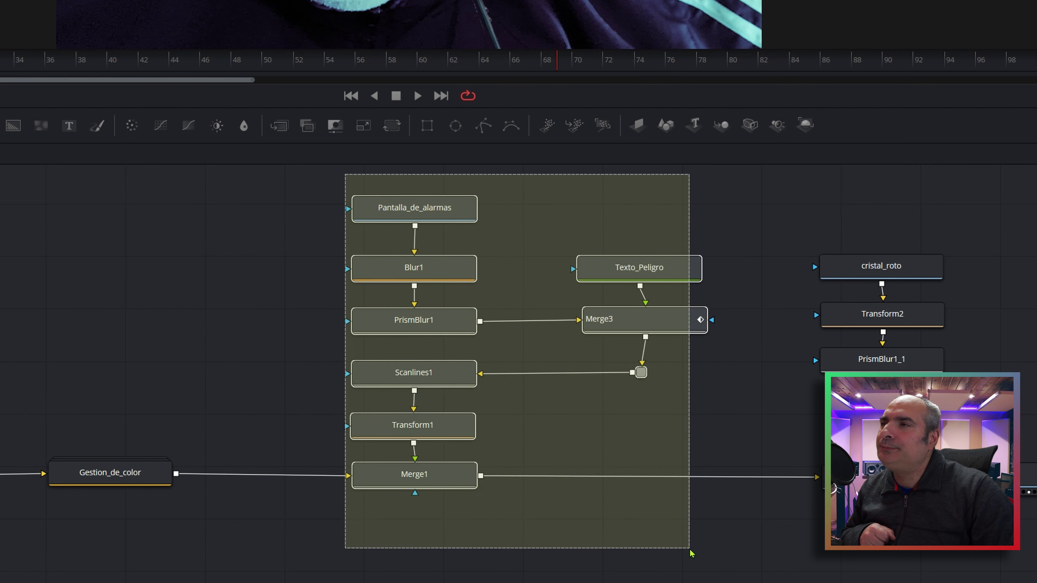
pyautogui.moveTo(698, 473); pyautogui.dragTo(691, 552)
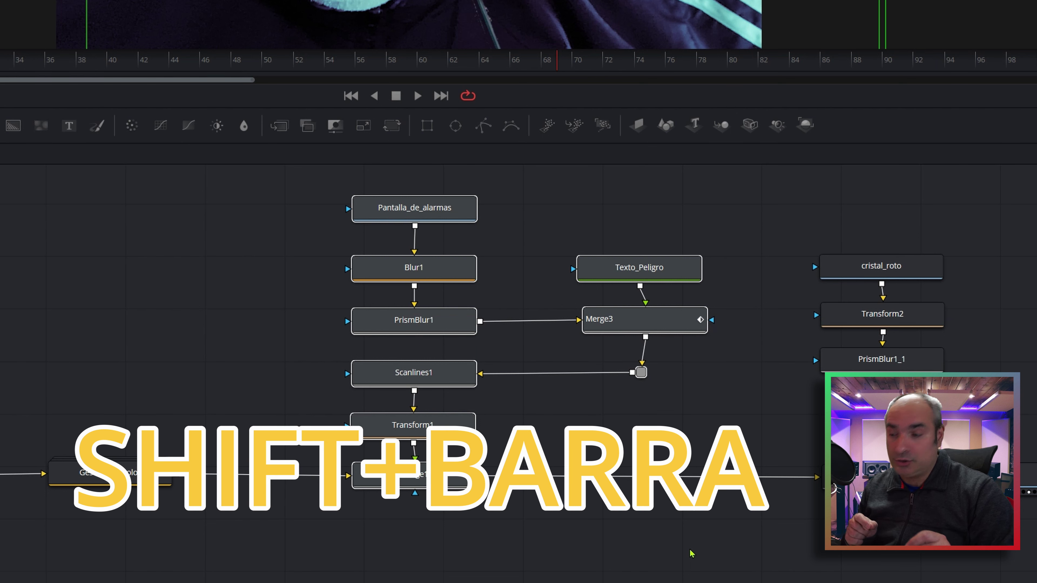
pyautogui.hotkey('shift', 'space')
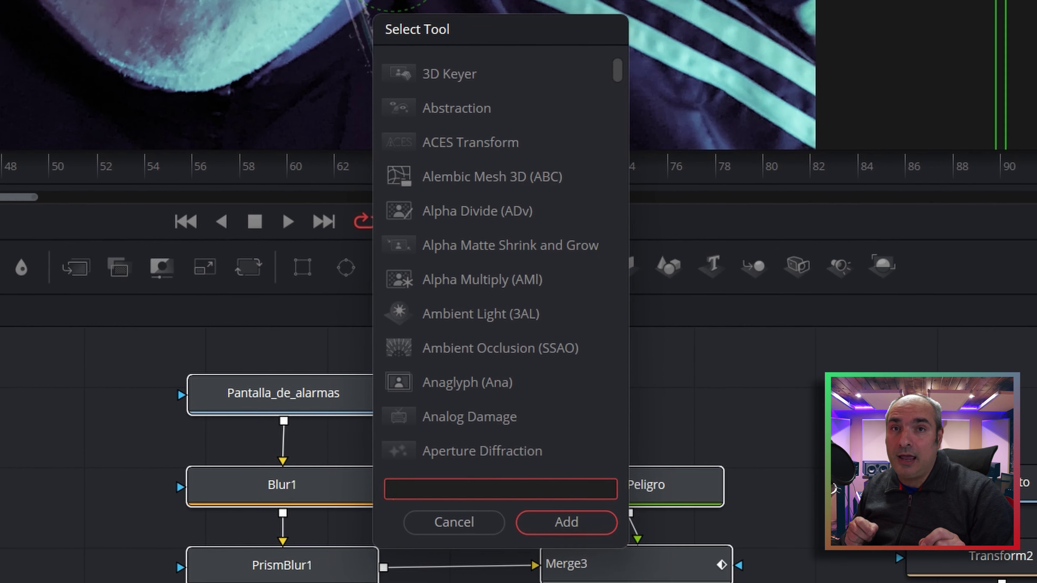
pyautogui.write('underlay')
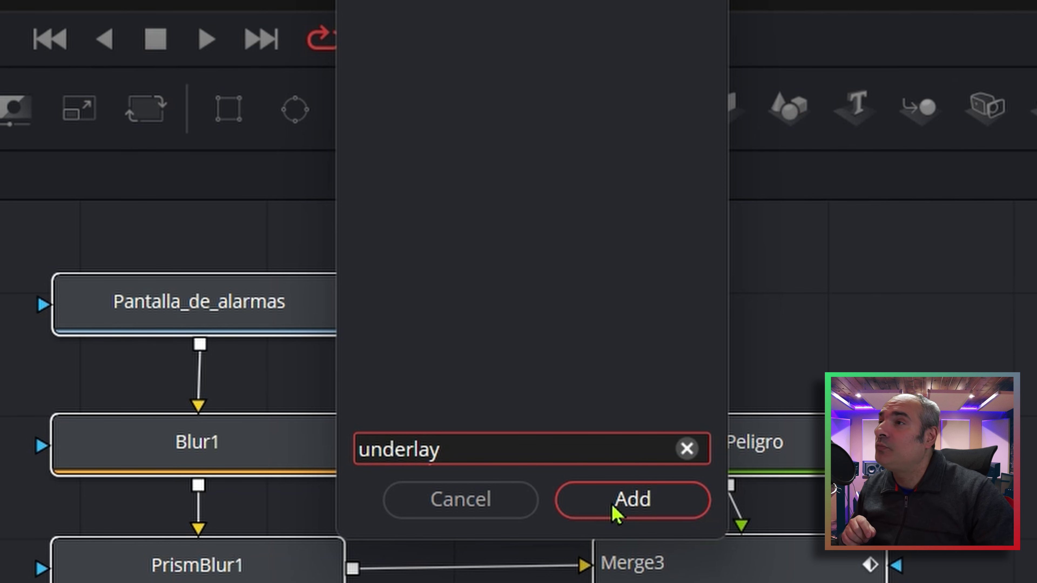
pyautogui.click(616, 507)
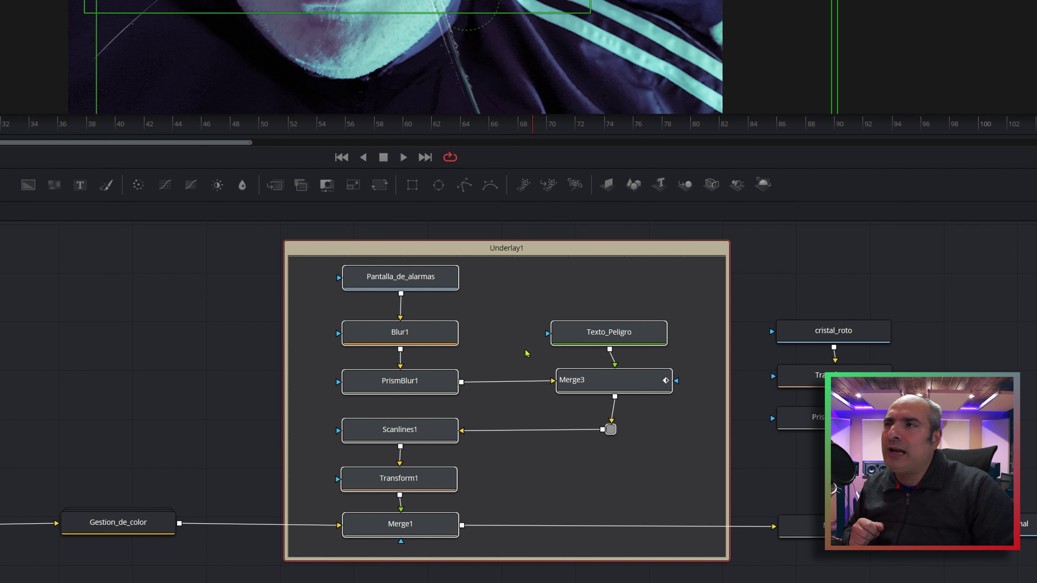
# Step: Nudge Underlay1 slightly left, reselect it and rename it 'Panel_de_alarmas'
pyautogui.moveTo(699, 248); pyautogui.dragTo(690, 247)
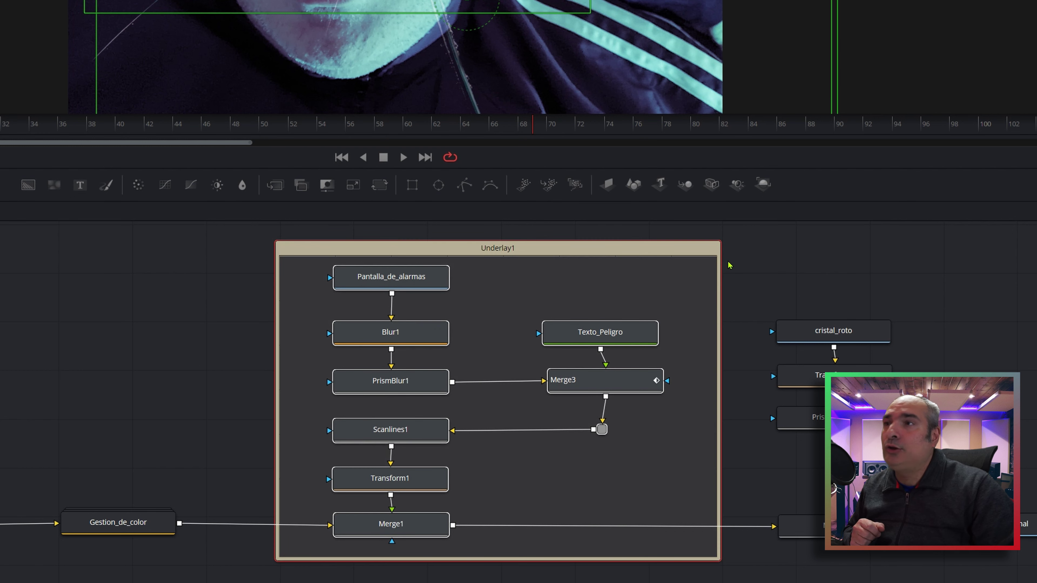
pyautogui.click(754, 270)
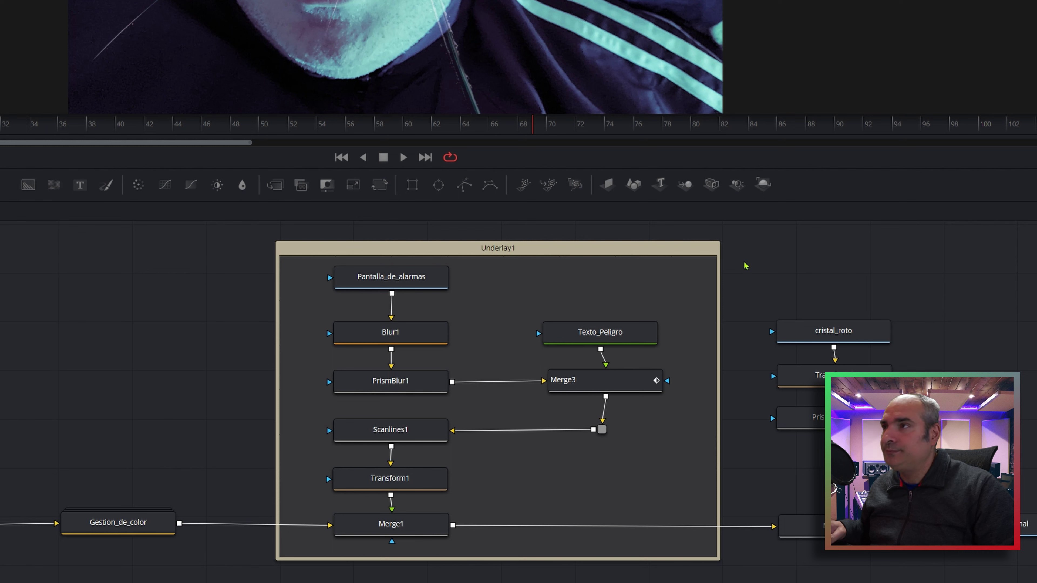
pyautogui.click(538, 254)
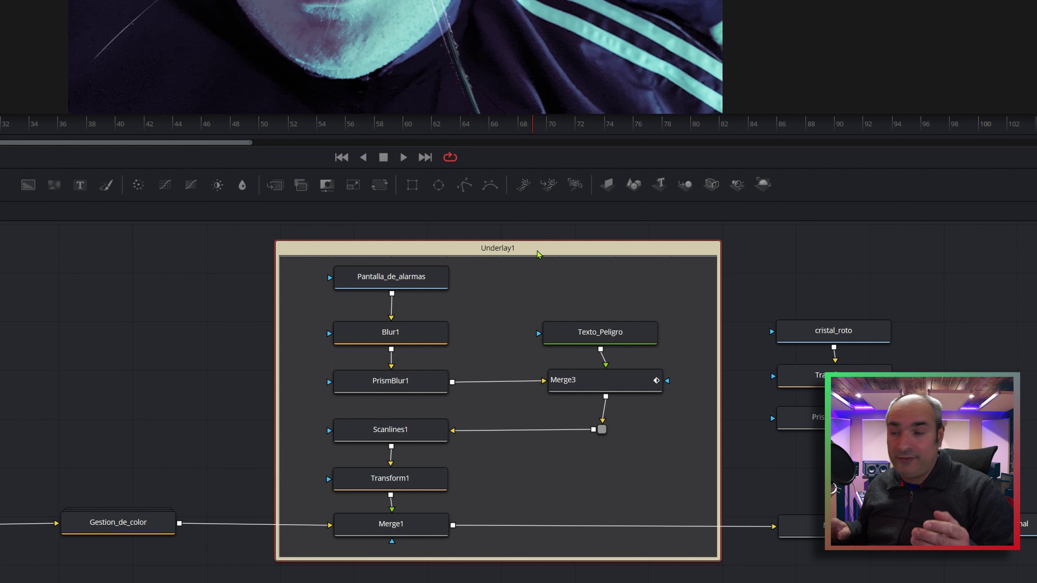
pyautogui.press('F2')
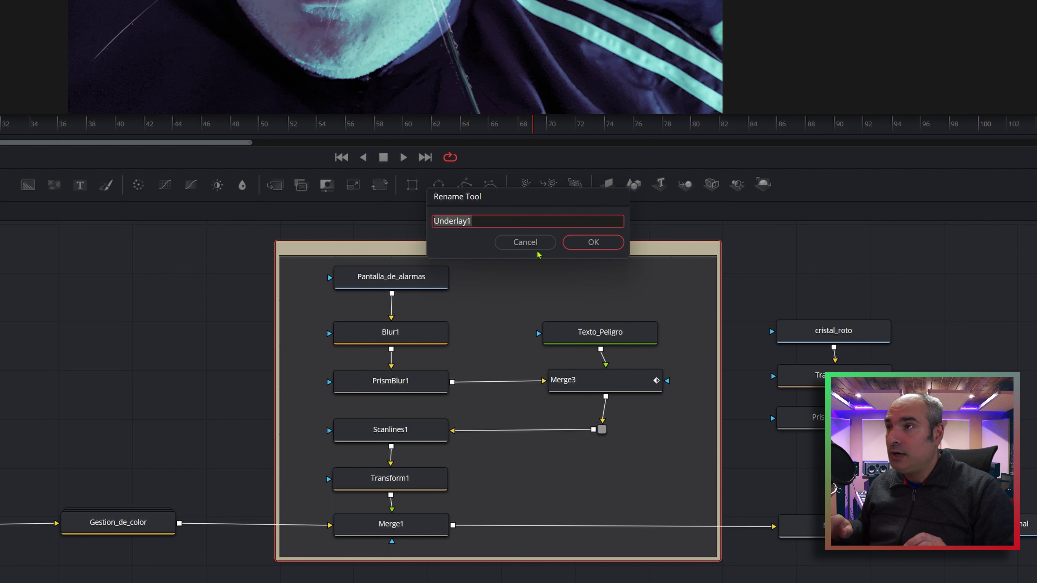
pyautogui.write('Panel_de_a')
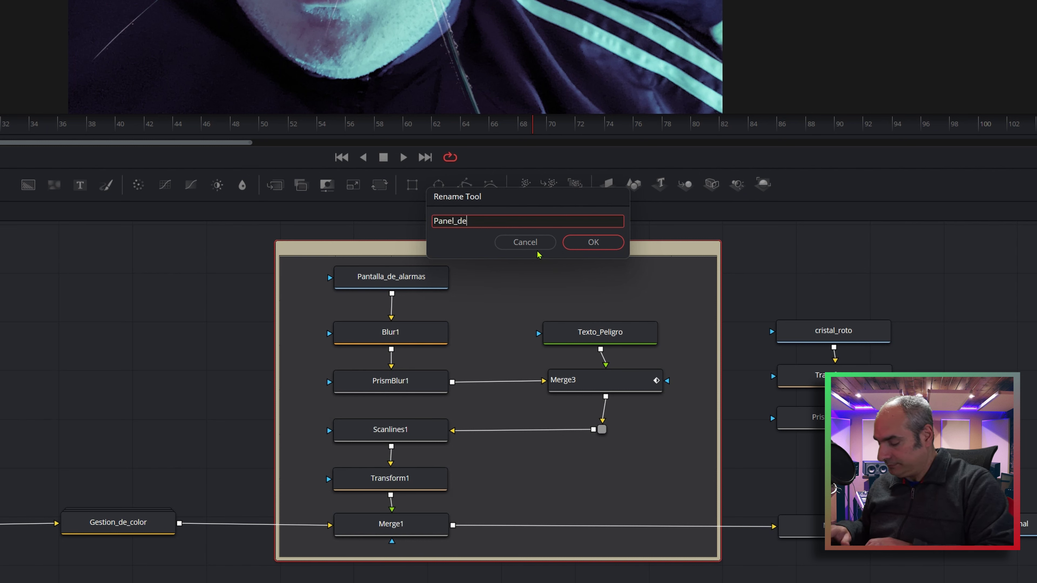
pyautogui.write('larnas')
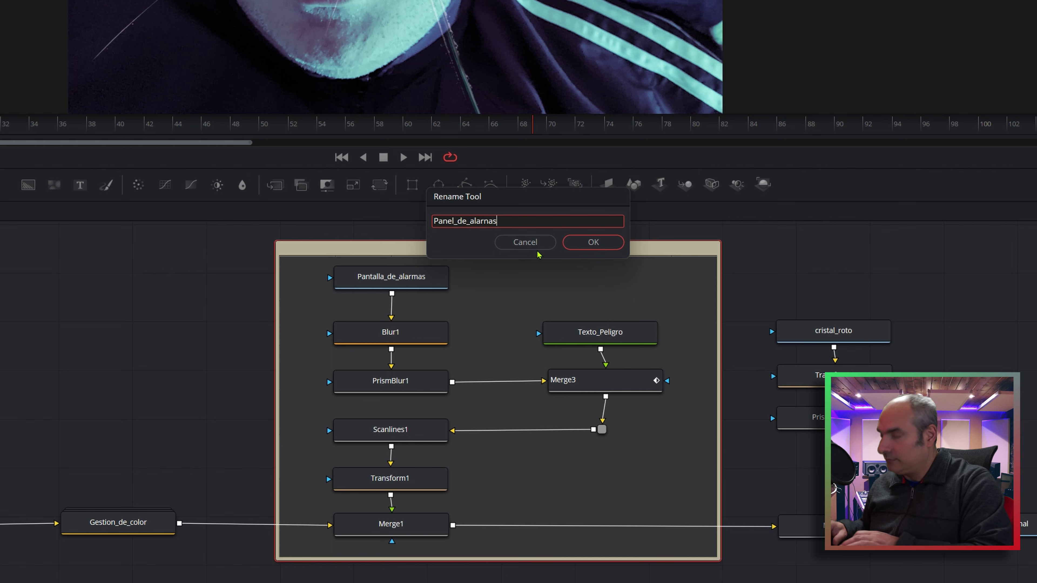
pyautogui.click(593, 242)
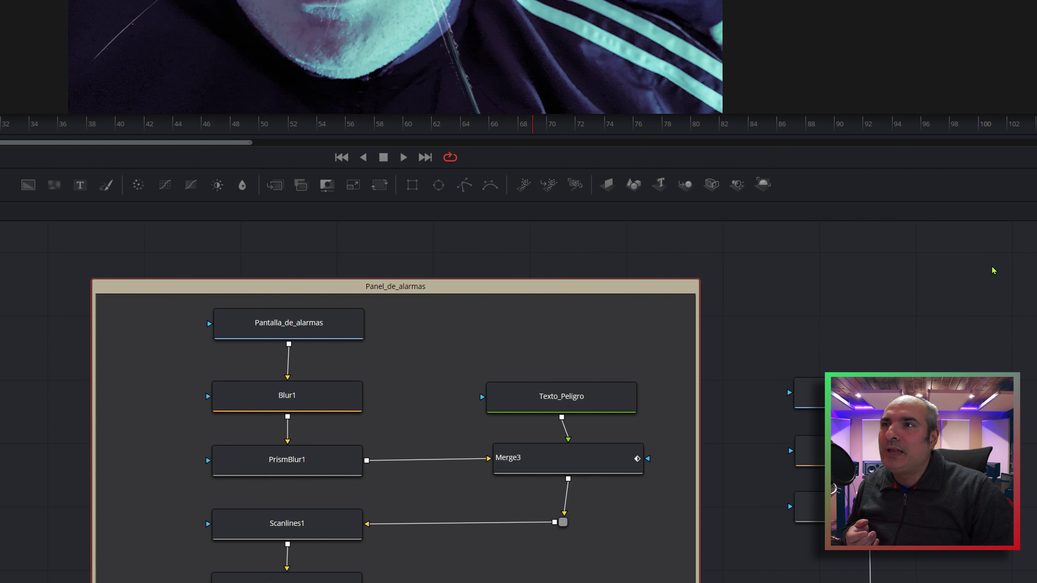
# Step: Jump to the Panel_de_alarmas node-view bookmark and box-select cristal_roto through Merge2
pyautogui.scroll(5, 810, 319)
pyautogui.scroll(3, 809, 319)
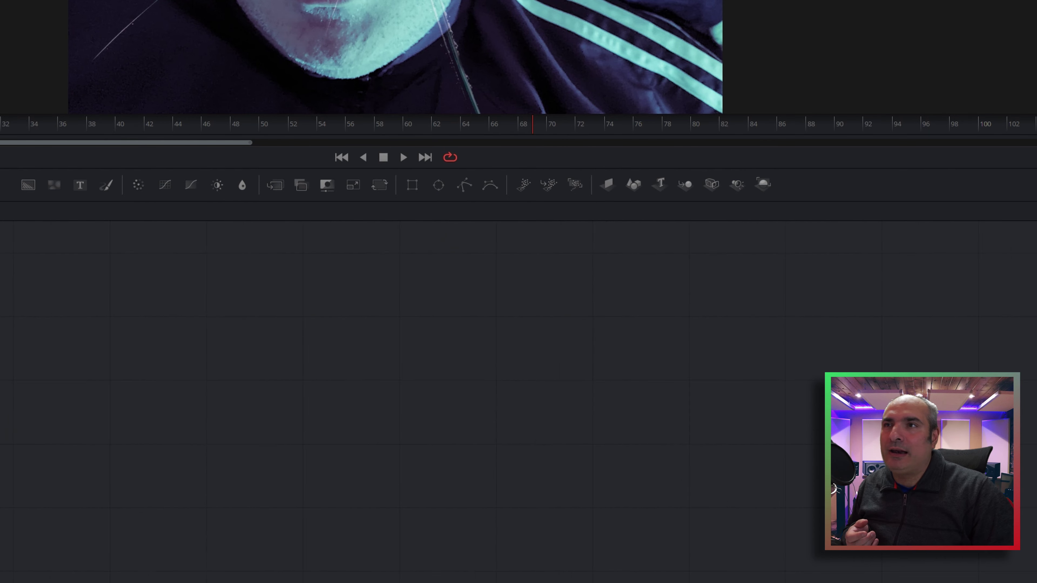
pyautogui.moveTo(335, 398); pyautogui.dragTo(1012, 309)
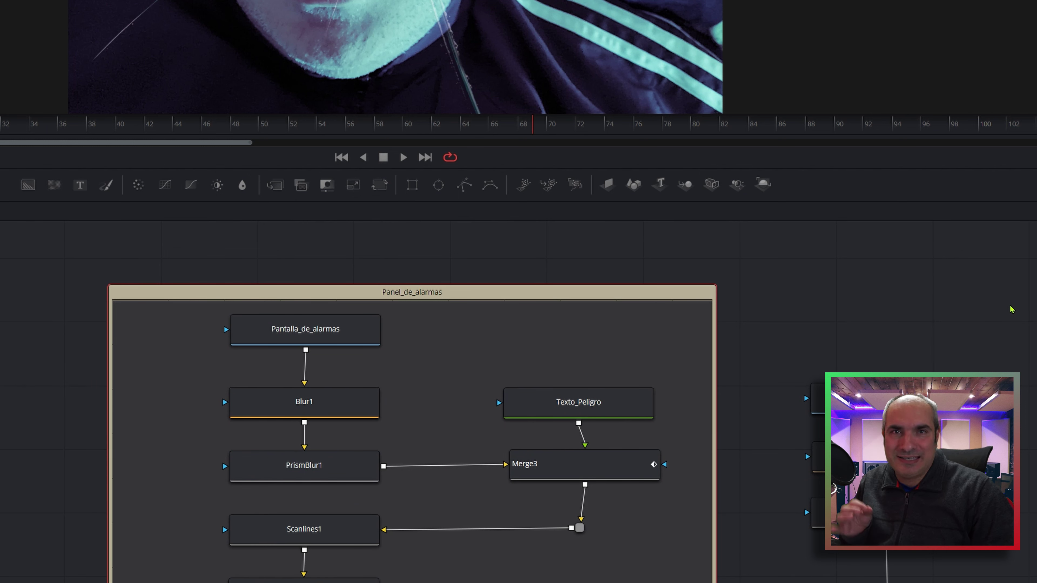
pyautogui.moveTo(926, 324); pyautogui.dragTo(926, 580)
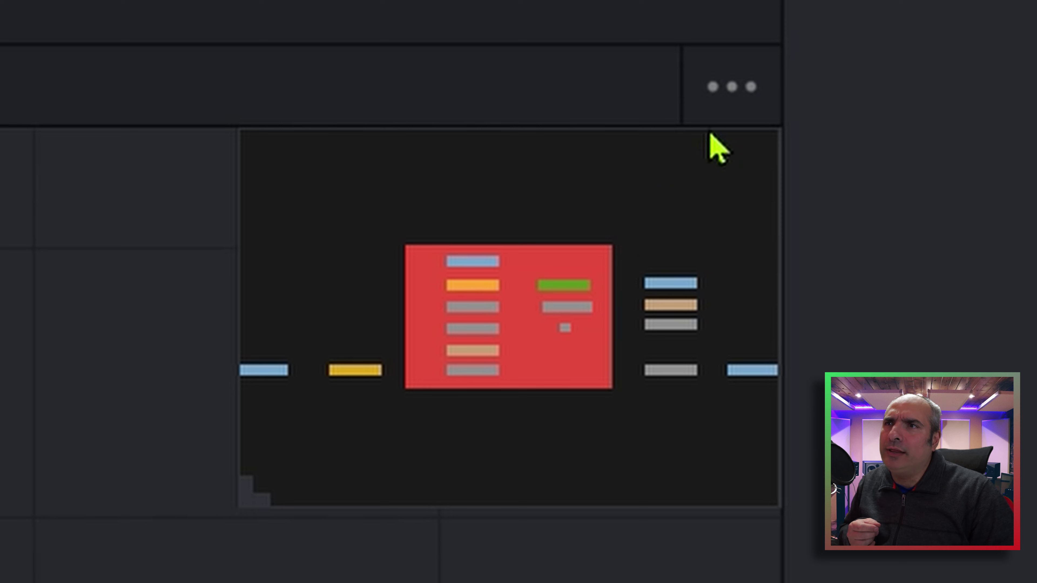
pyautogui.click(734, 106)
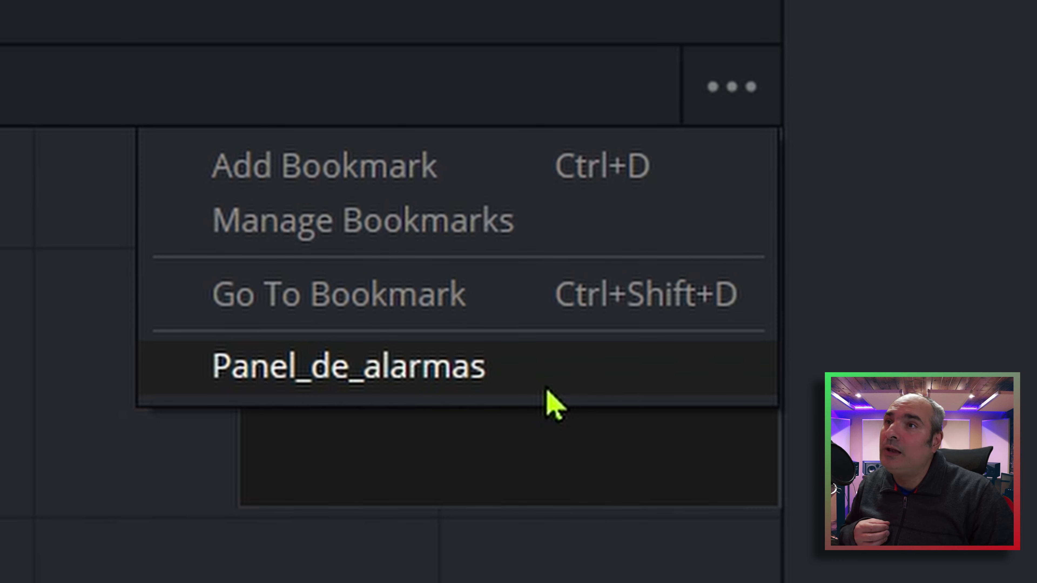
pyautogui.click(548, 390)
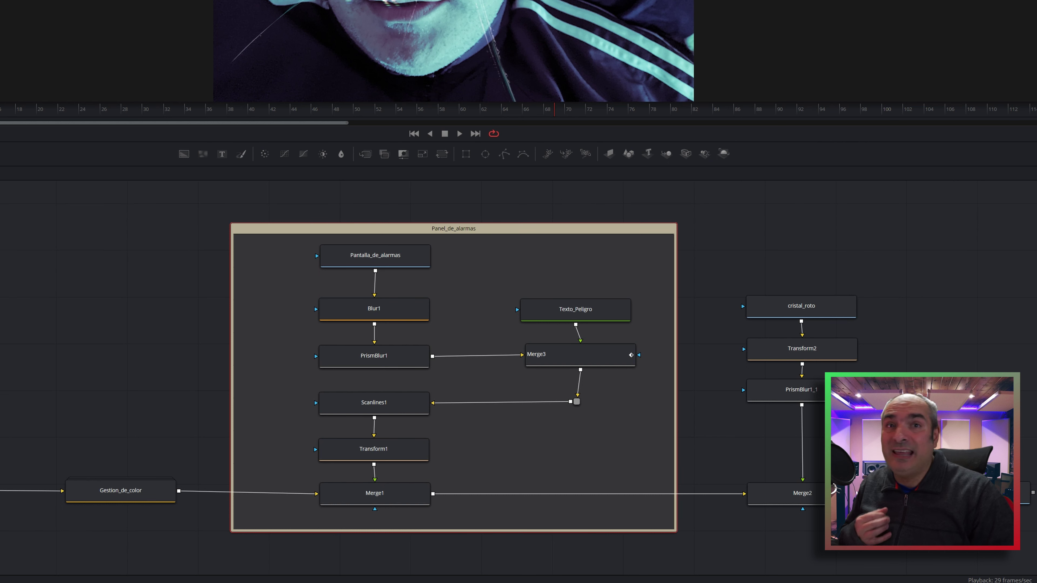
pyautogui.click(475, 355)
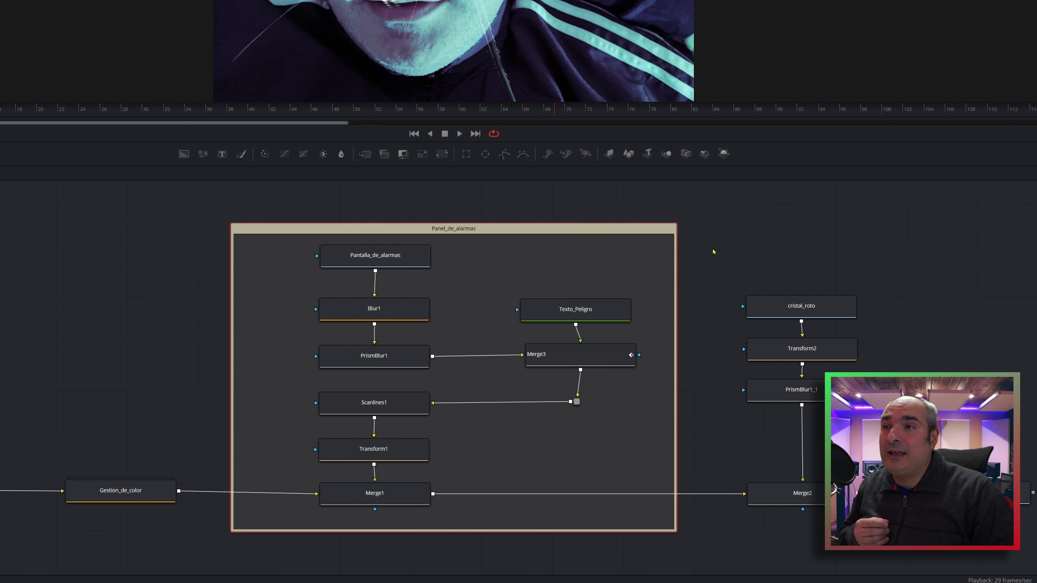
pyautogui.moveTo(437, 241)
pyautogui.mouseDown()
pyautogui.moveTo(613, 353)
pyautogui.moveTo(613, 544)
pyautogui.mouseUp()
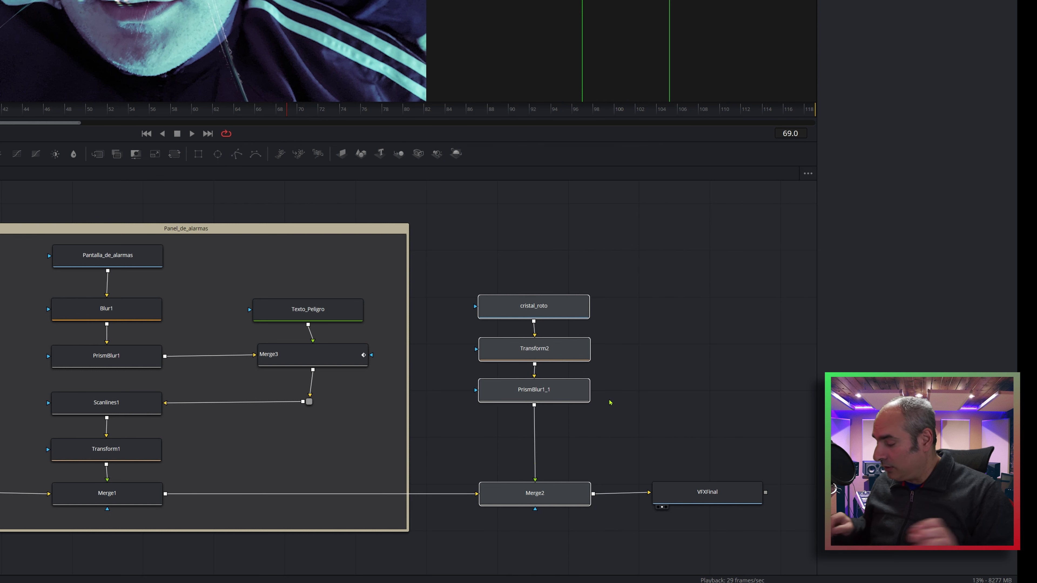
# Step: Add an Underlay around cristal_roto, Transform2, PrismBlur1_1 and Merge2, then select Underlay1
pyautogui.hotkey('shift', 'space')
pyautogui.write('underlay')
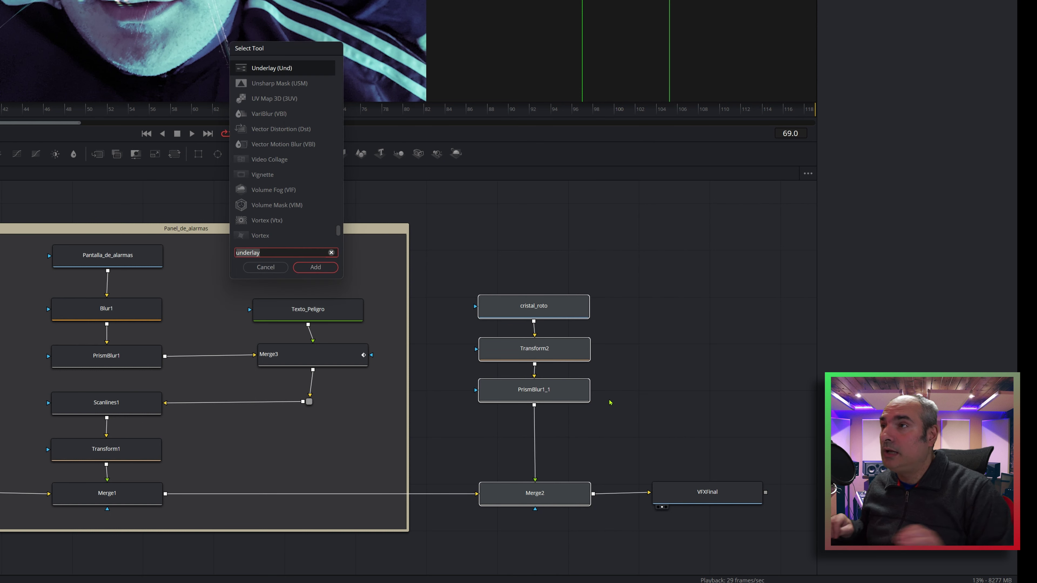
pyautogui.click(317, 267)
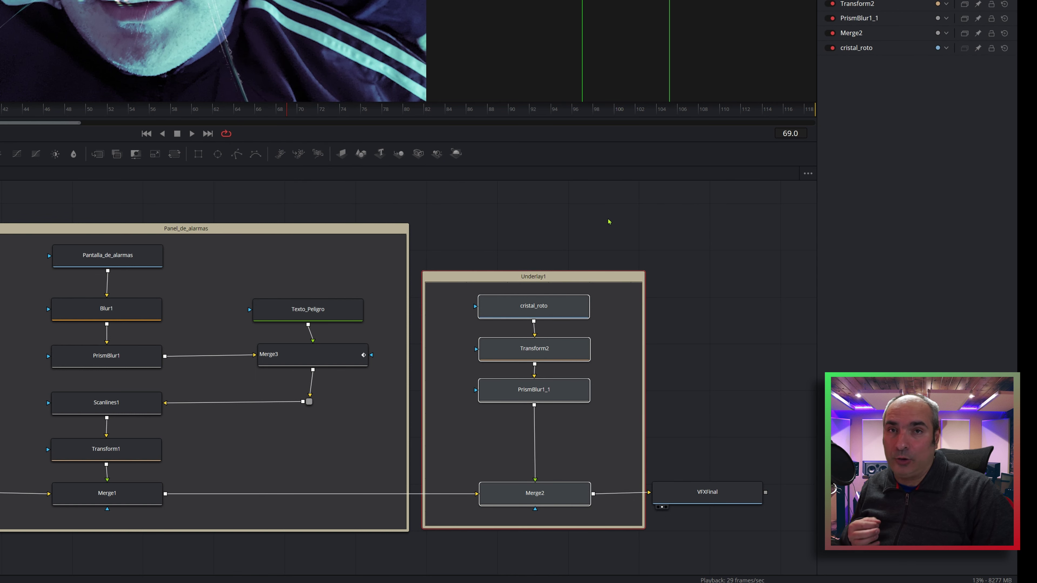
pyautogui.click(588, 240)
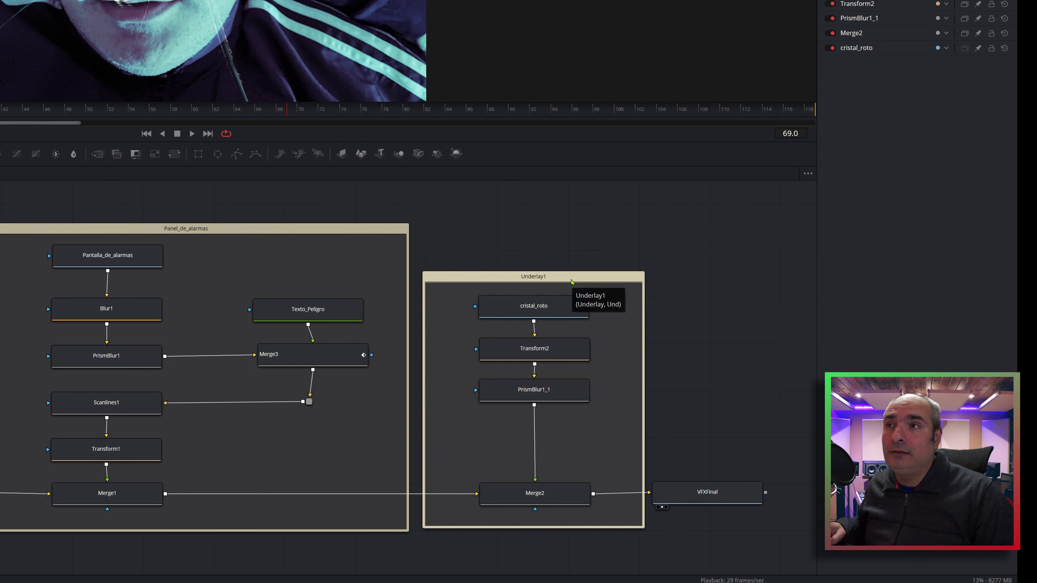
pyautogui.click(627, 281)
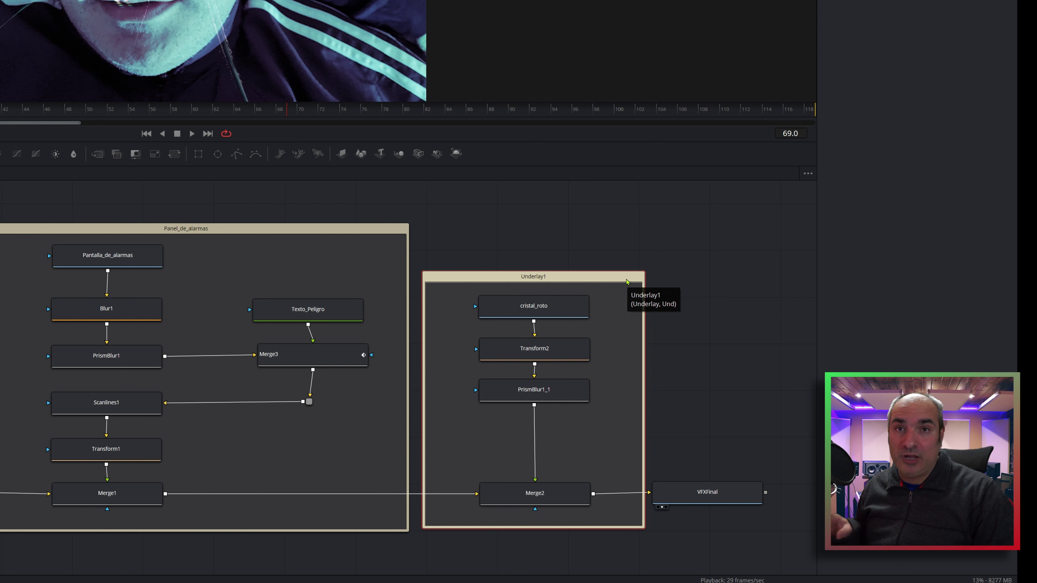
# Step: Rename Underlay1 to 'Efecto_cristal', nudge it slightly upward and reselect it
pyautogui.press('F2')
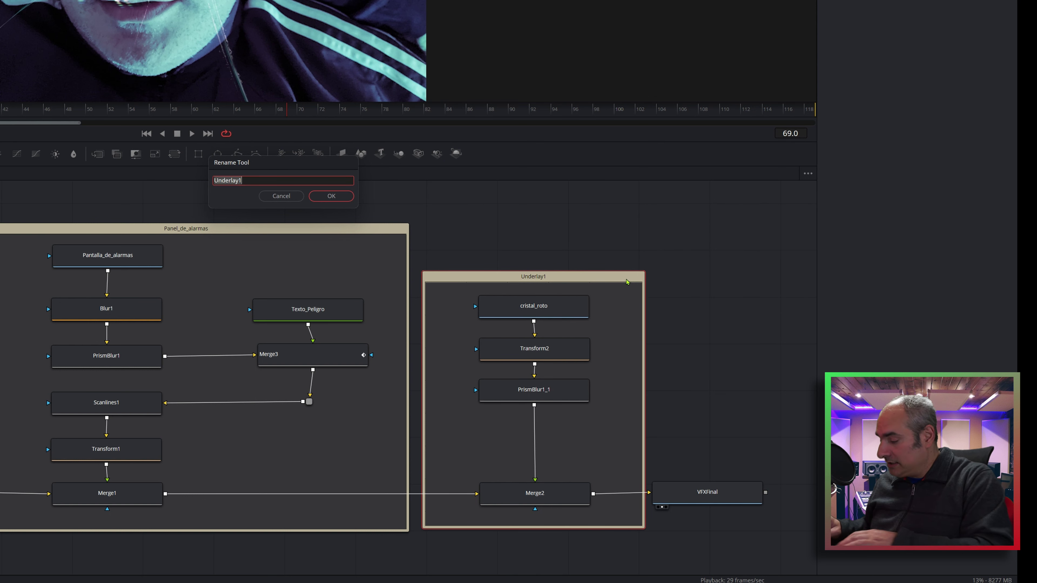
pyautogui.write('Efecto_cristal')
pyautogui.press('Return')
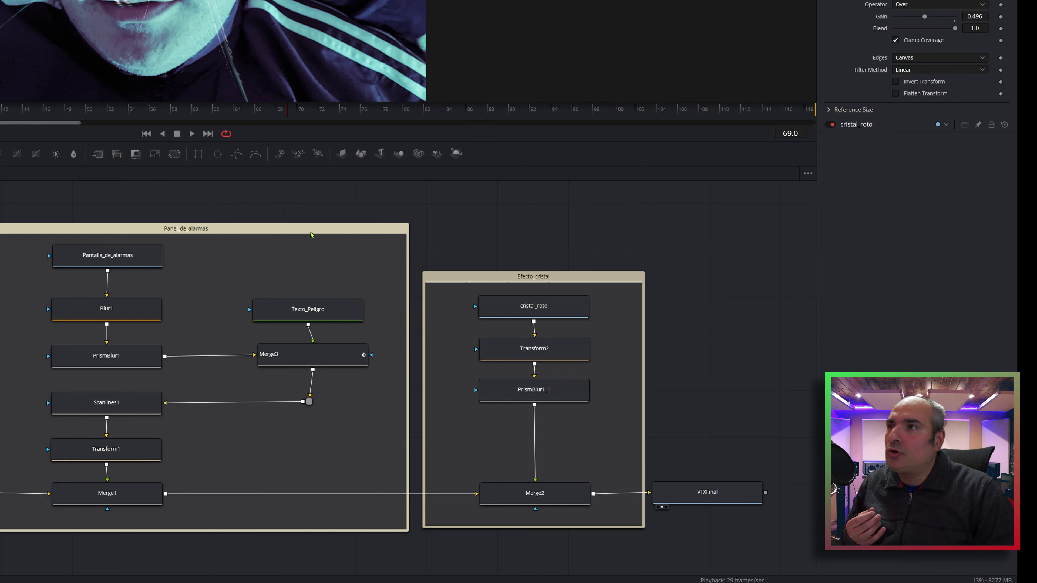
pyautogui.moveTo(548, 311)
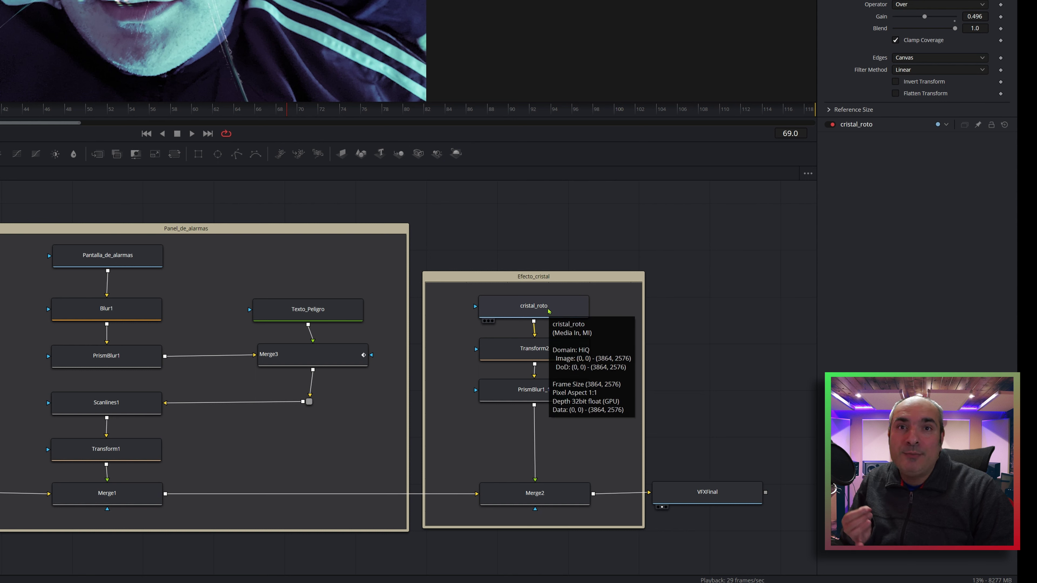
pyautogui.moveTo(548, 311); pyautogui.dragTo(548, 310)
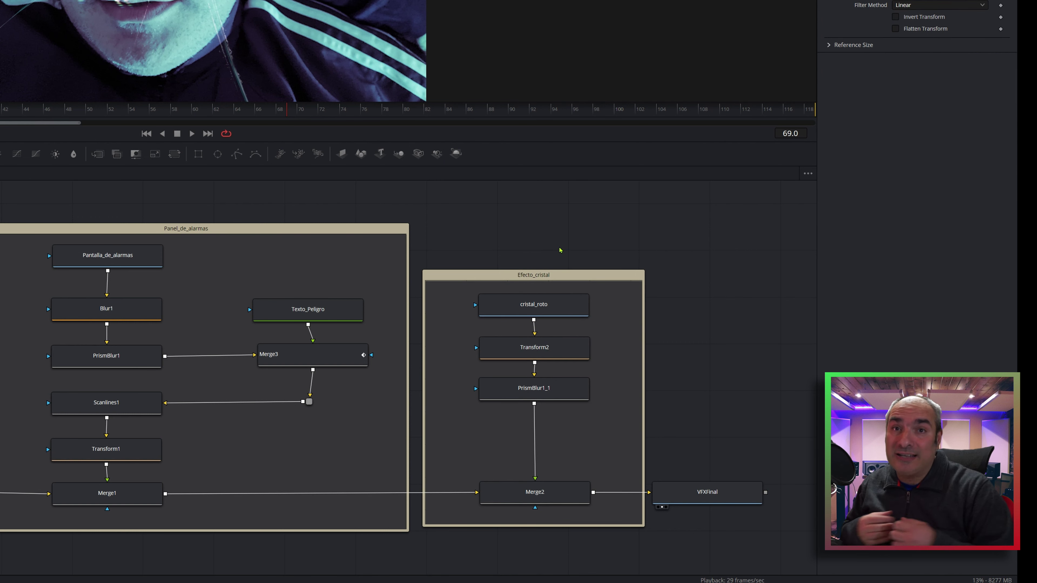
pyautogui.click(557, 271)
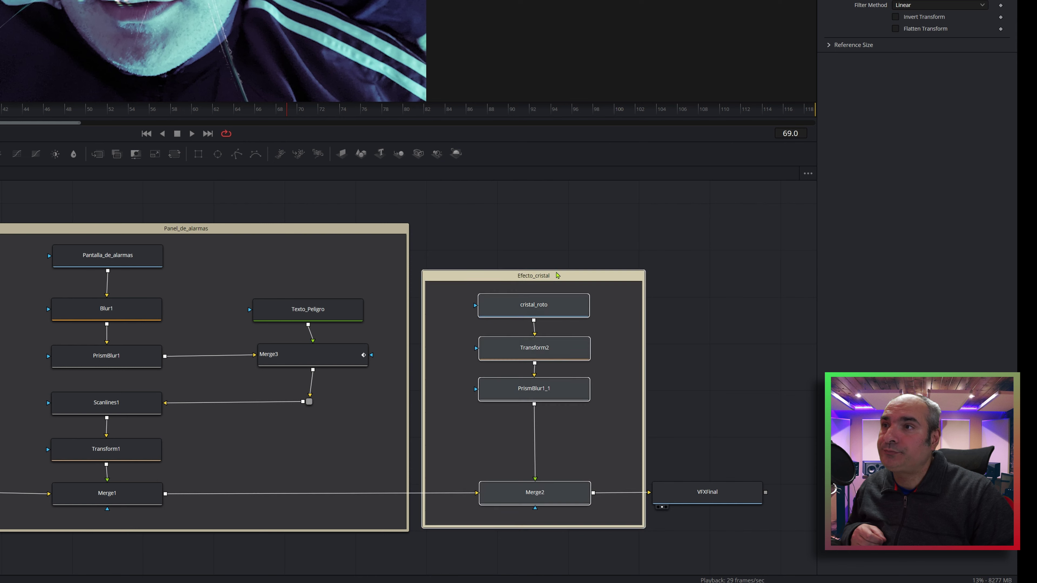
# Step: Set the Efecto_cristal underlay colour to Violet, then select the Panel_de_alarmas underlay
pyautogui.rightClick(587, 277)
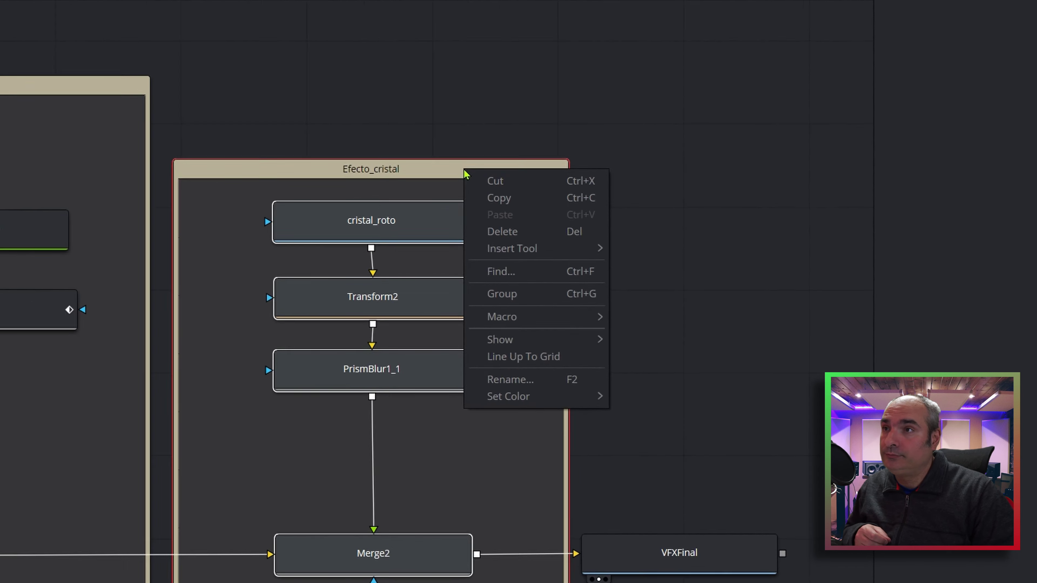
pyautogui.moveTo(387, 394)
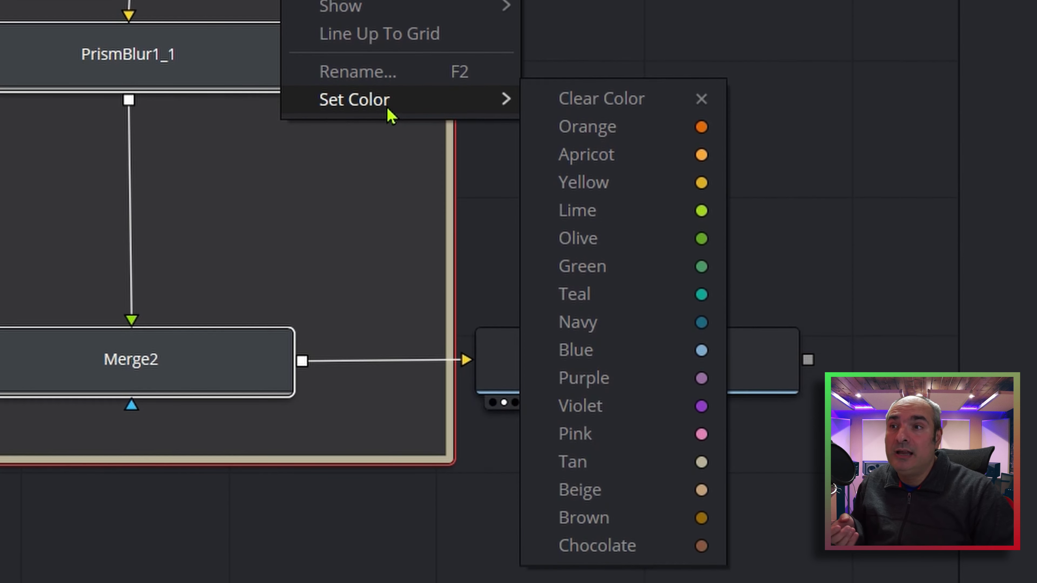
pyautogui.click(602, 406)
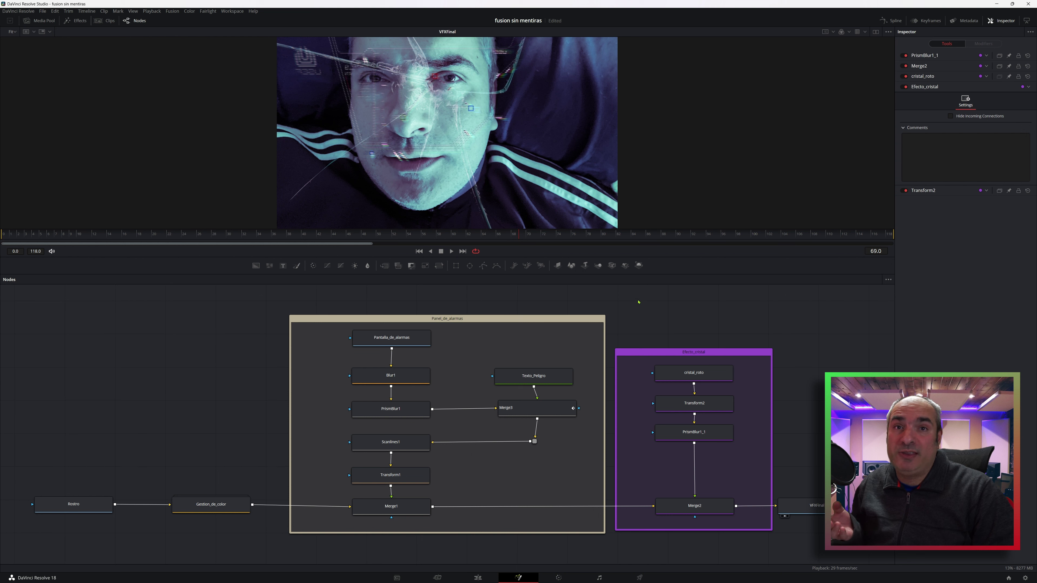
pyautogui.moveTo(361, 285); pyautogui.dragTo(519, 551)
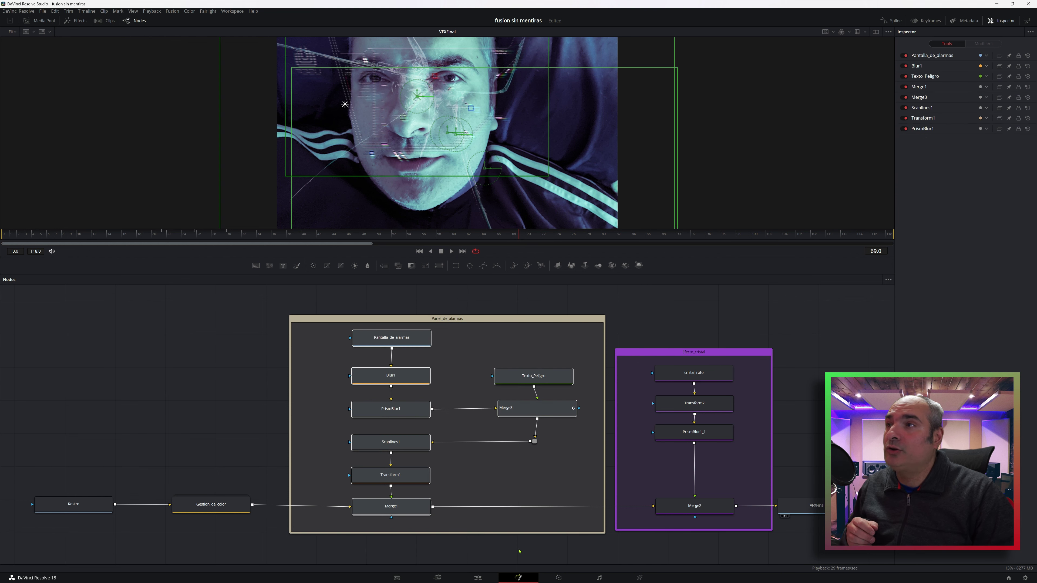
# Step: Set the Panel_de_alarmas underlay colour to Violet, then select the Gestion_de_color node
pyautogui.rightClick(502, 321)
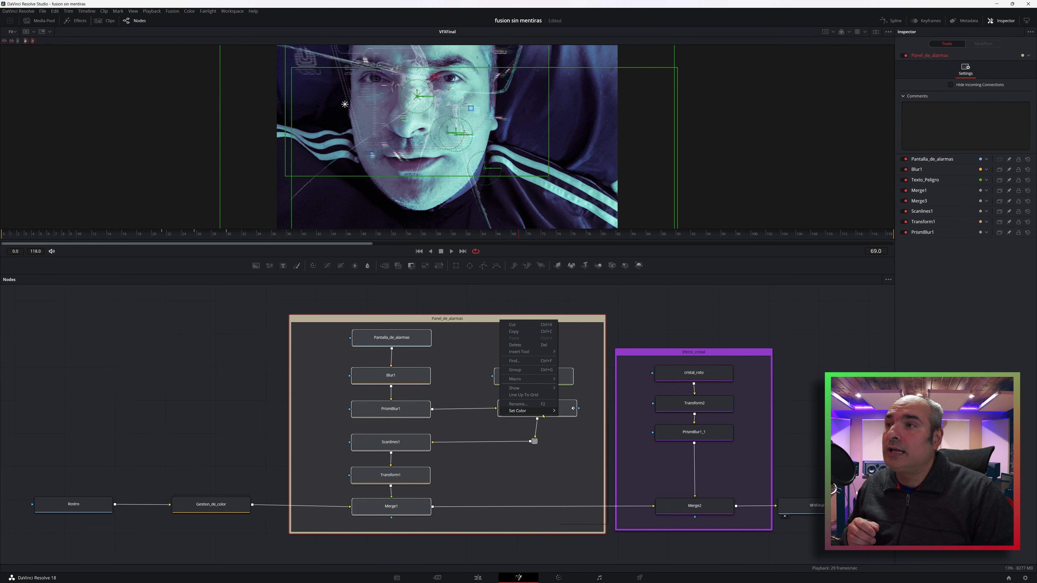
pyautogui.moveTo(543, 413)
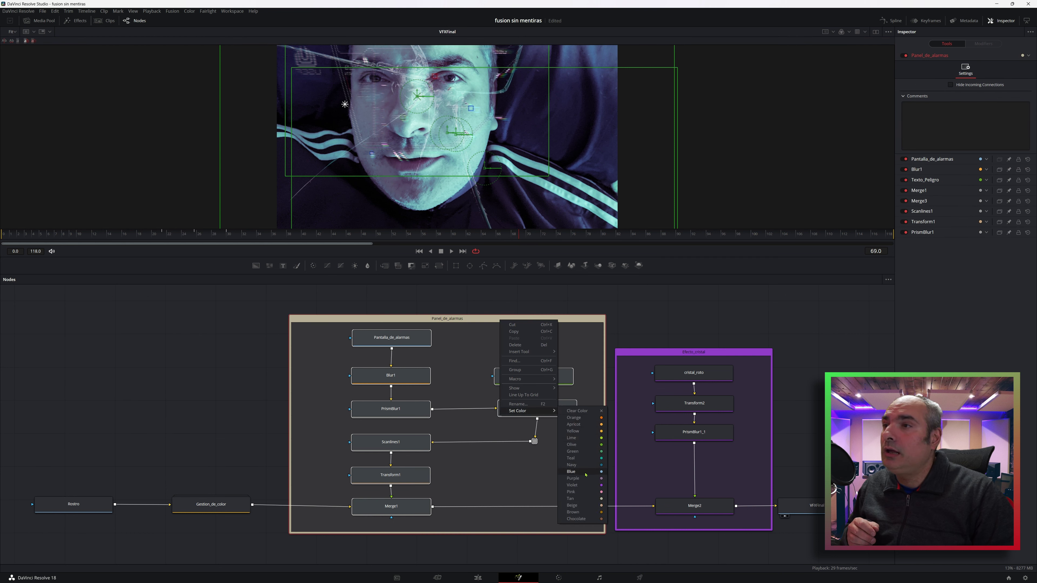
pyautogui.click(584, 486)
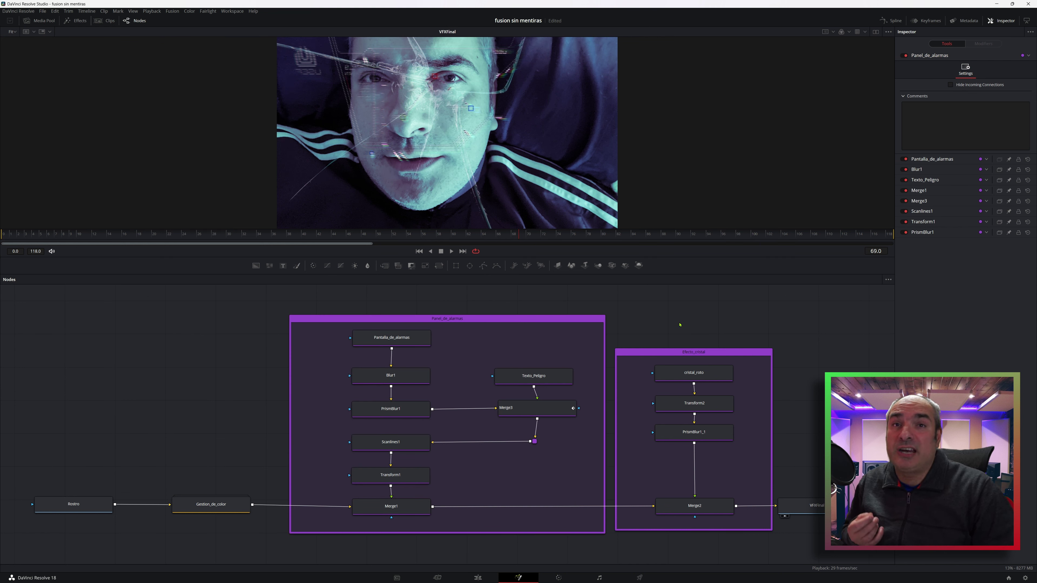
pyautogui.moveTo(177, 464)
pyautogui.mouseDown()
pyautogui.moveTo(239, 528)
pyautogui.moveTo(239, 507)
pyautogui.mouseUp()
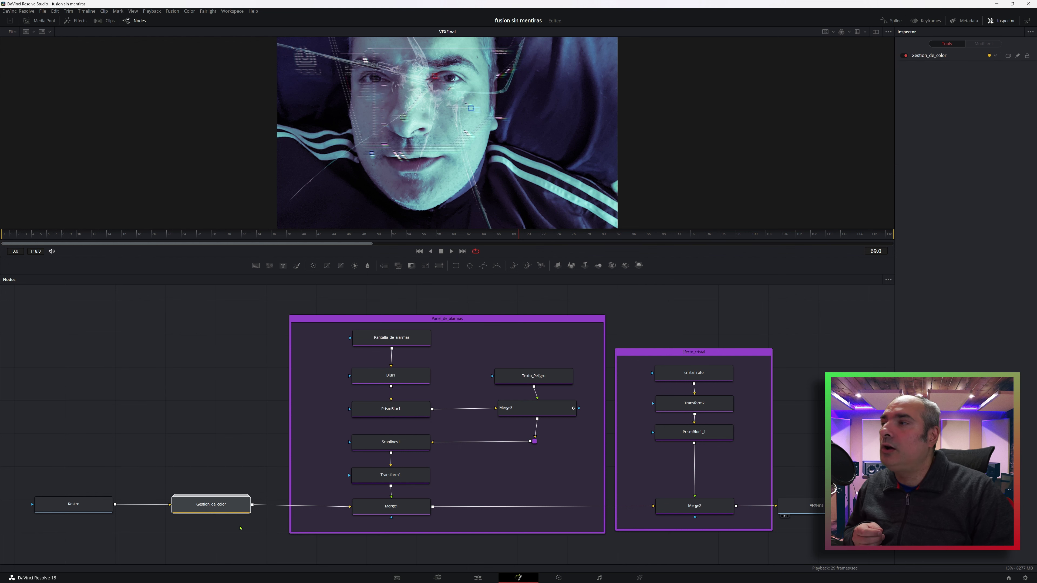
pyautogui.rightClick(239, 506)
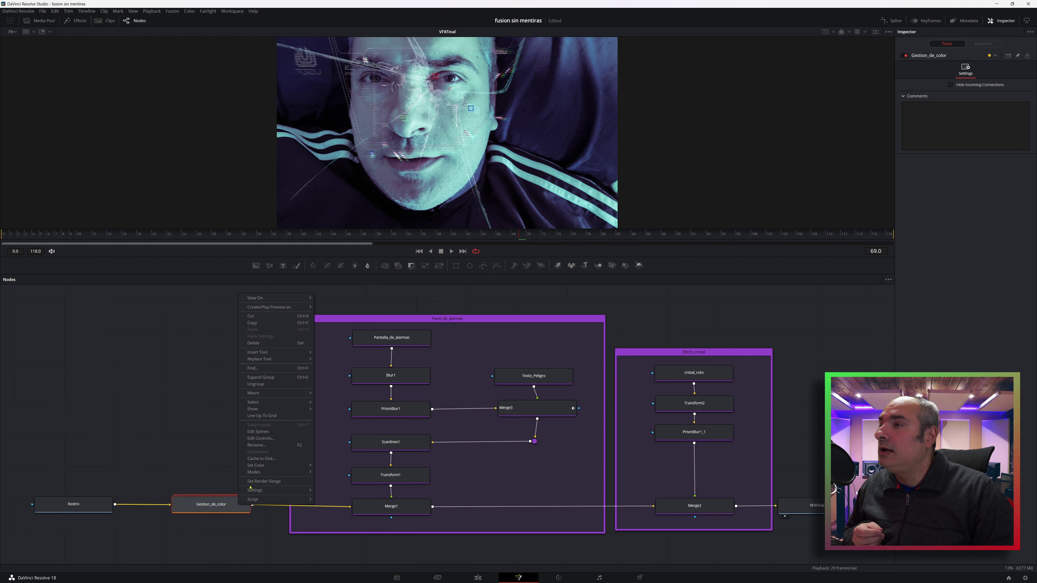
pyautogui.moveTo(258, 466)
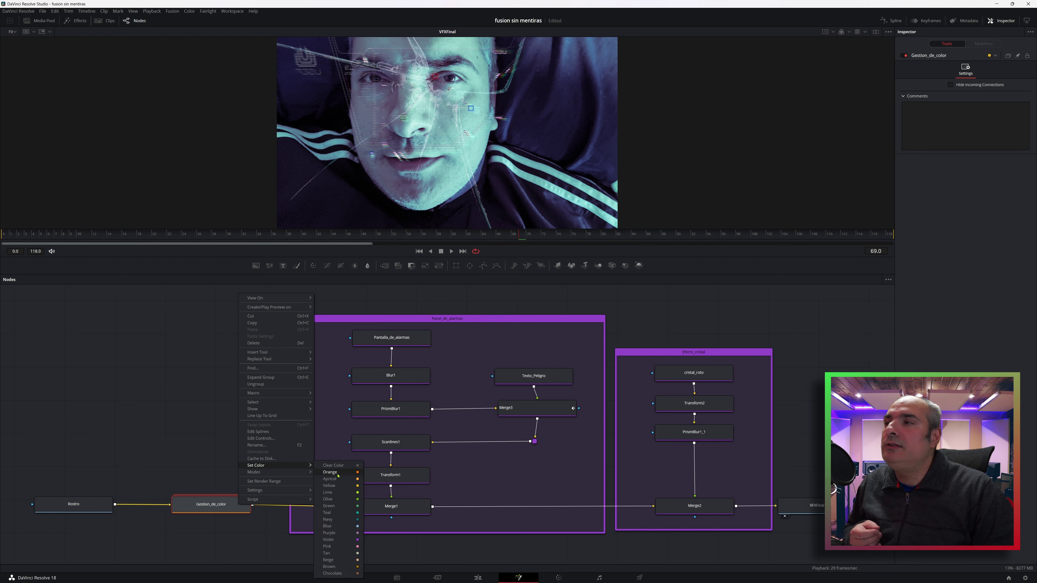
pyautogui.click(338, 475)
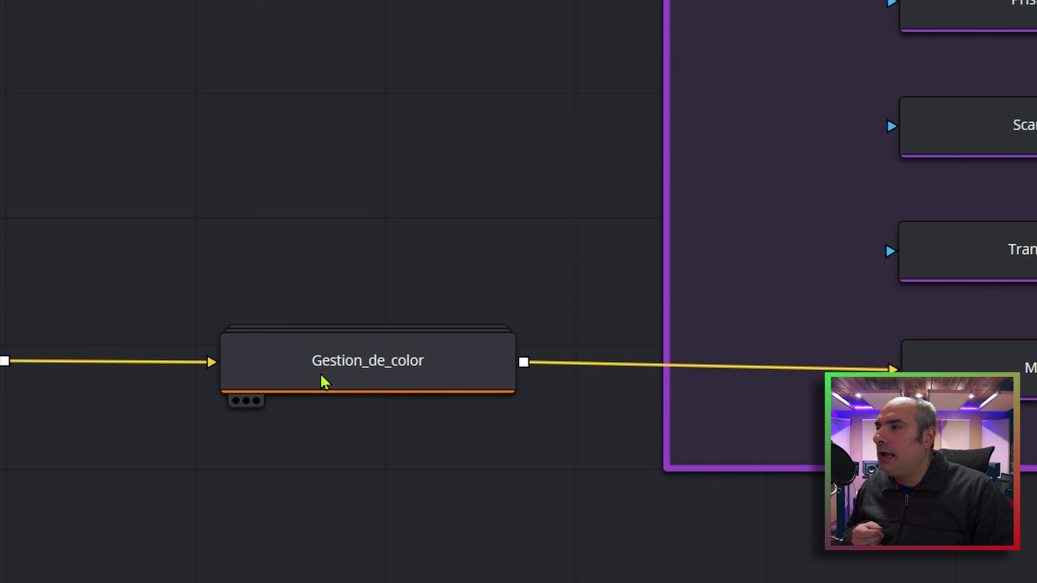
pyautogui.click(382, 357)
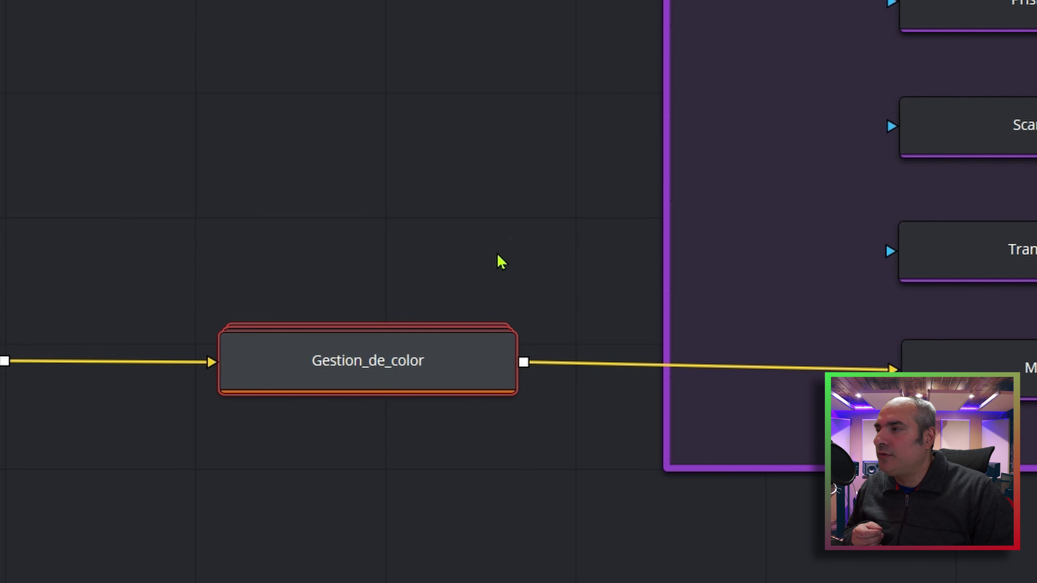
pyautogui.click(510, 239)
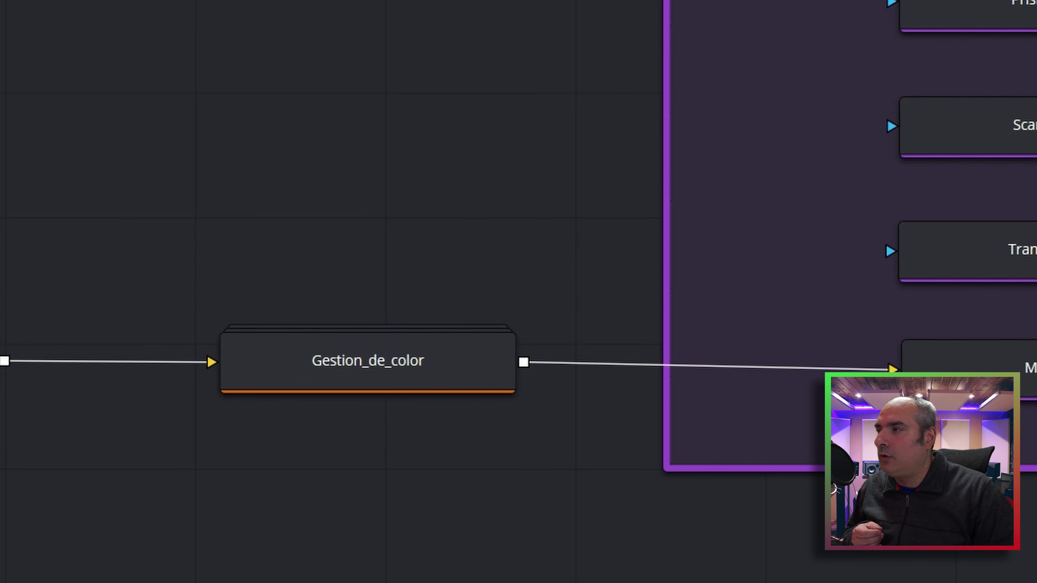
# Step: Pan the graph to frame Rostro, Gestion_de_color and both underlays, then select Gestion_de_color
pyautogui.moveTo(3, 398)
pyautogui.moveTo(4, 398); pyautogui.dragTo(265, 399)
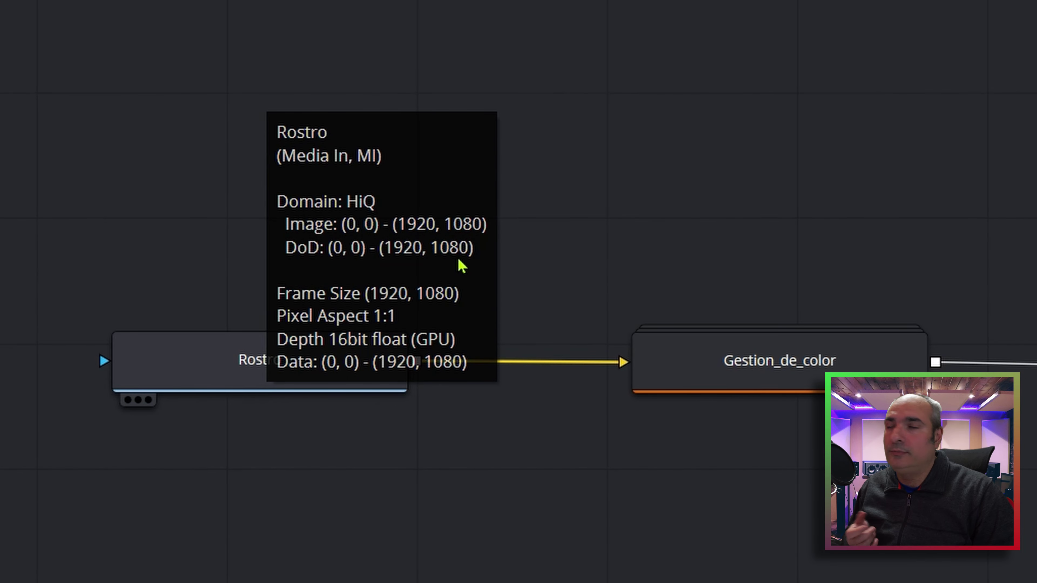
pyautogui.click(709, 27)
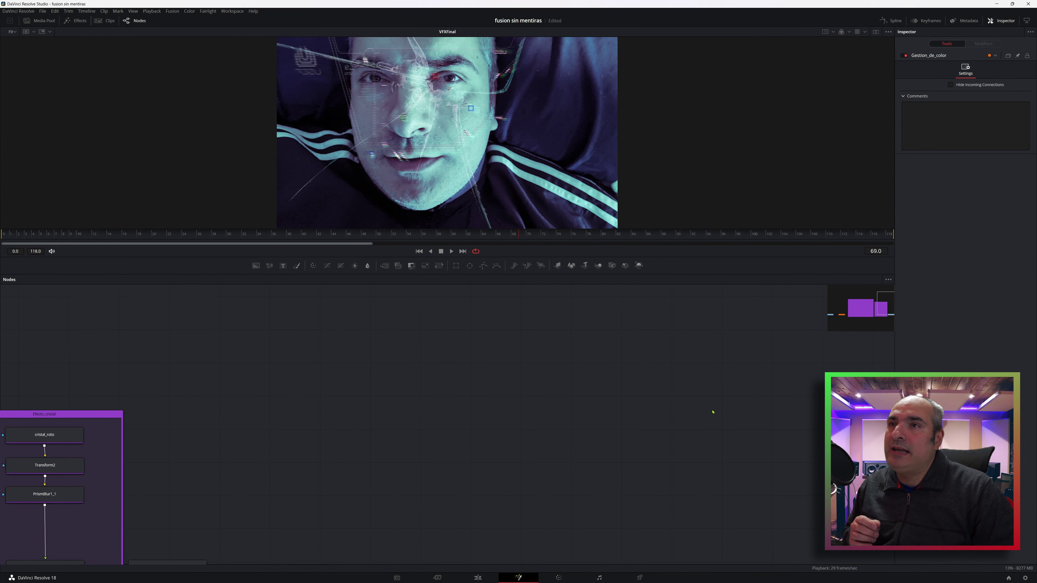
pyautogui.moveTo(711, 412); pyautogui.dragTo(503, 404)
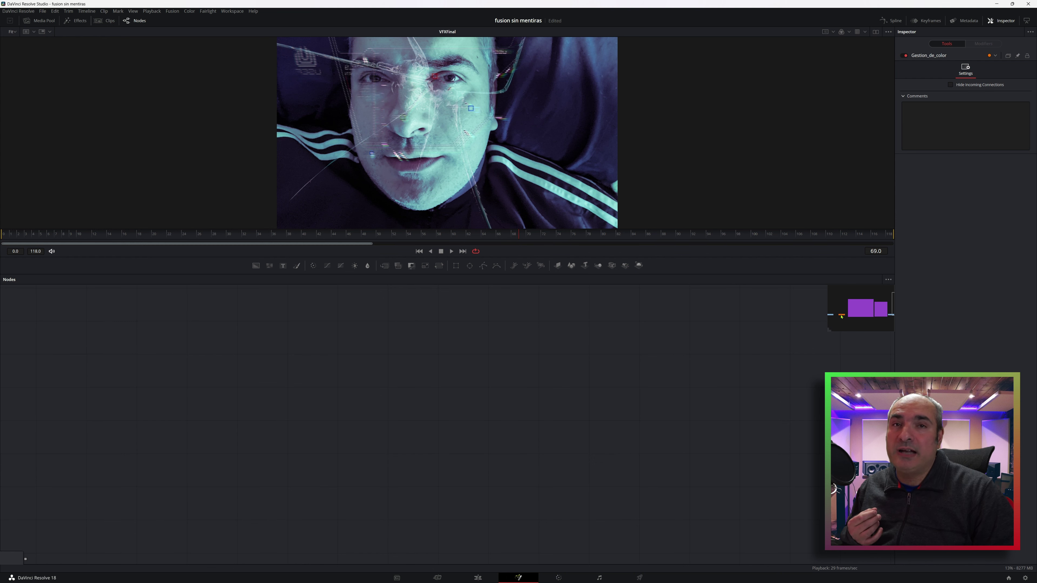
pyautogui.click(841, 317)
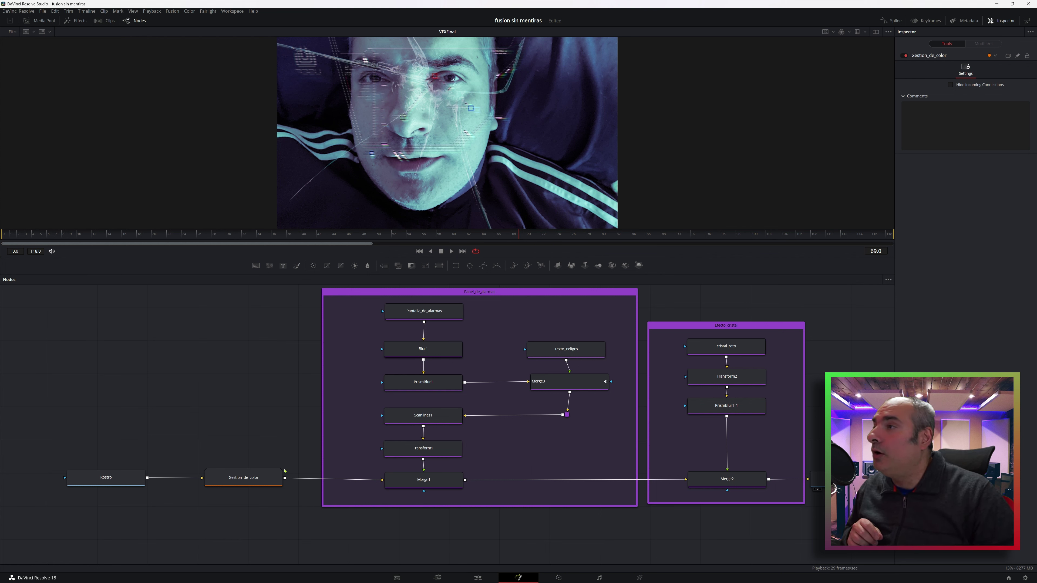
pyautogui.click(263, 479)
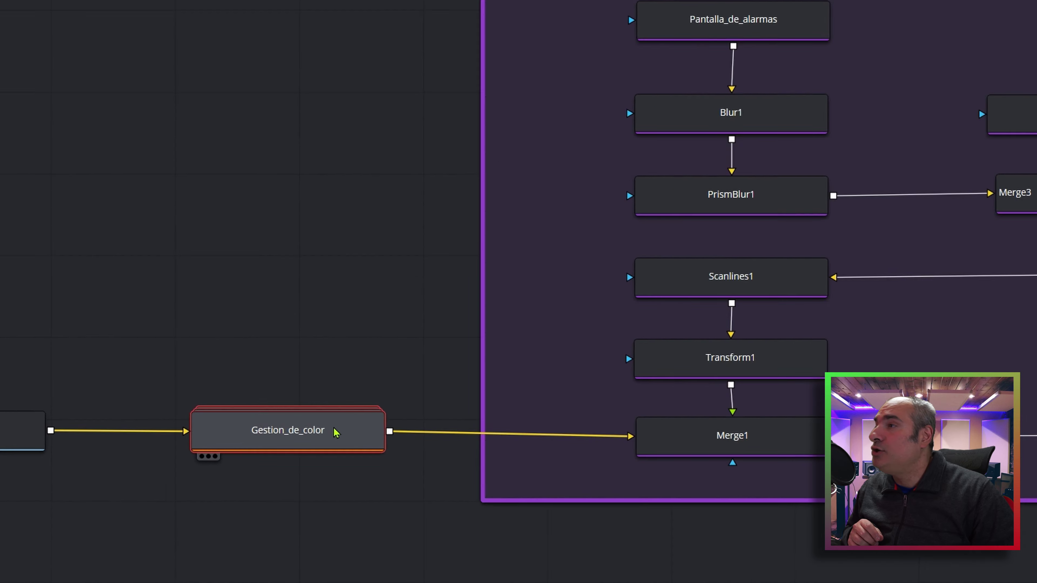
# Step: Turn on Show Tile Picture for the Gestion_de_color group node
pyautogui.rightClick(372, 410)
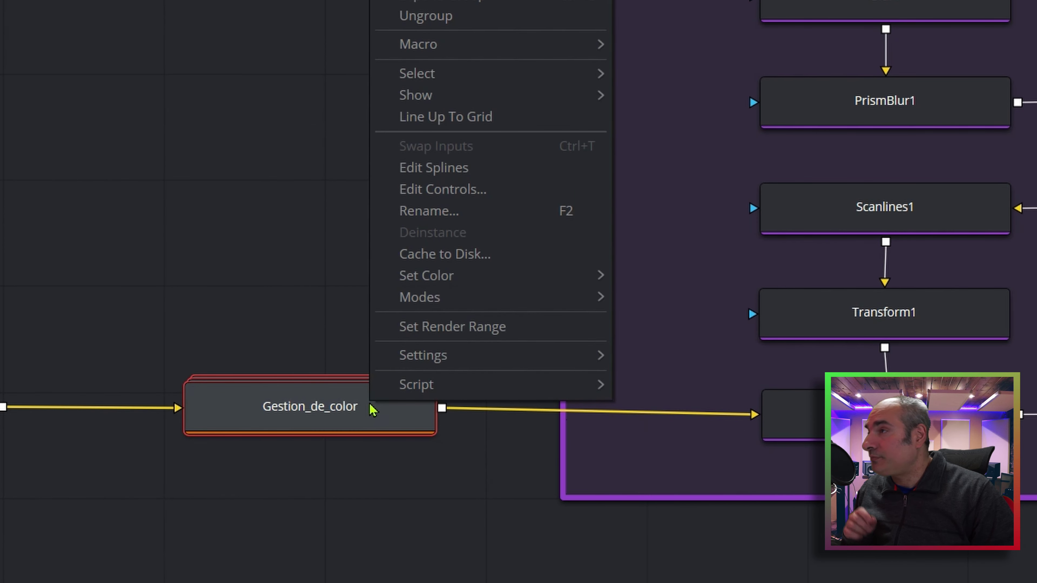
pyautogui.moveTo(475, 109)
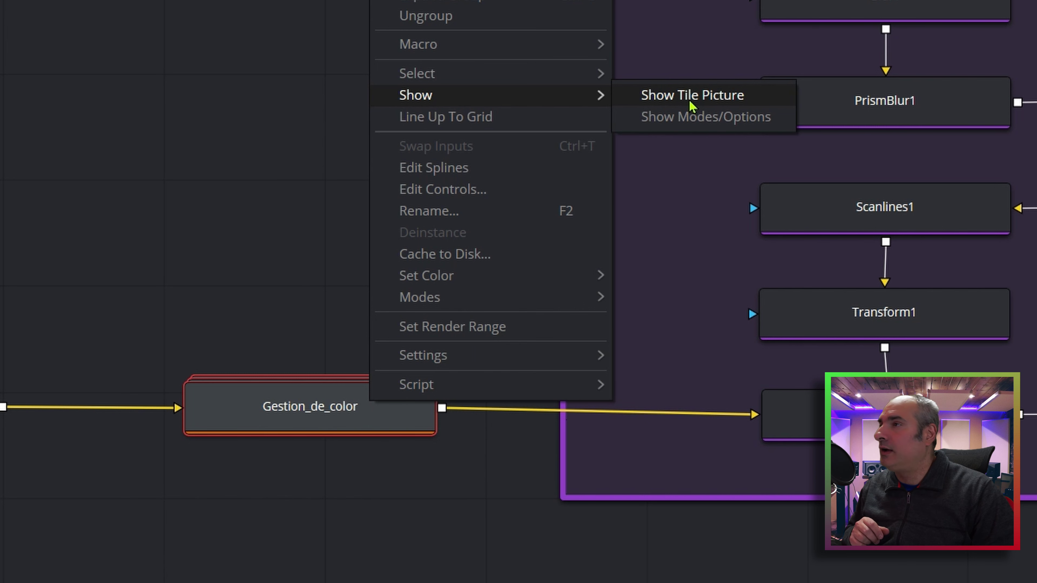
pyautogui.click(693, 95)
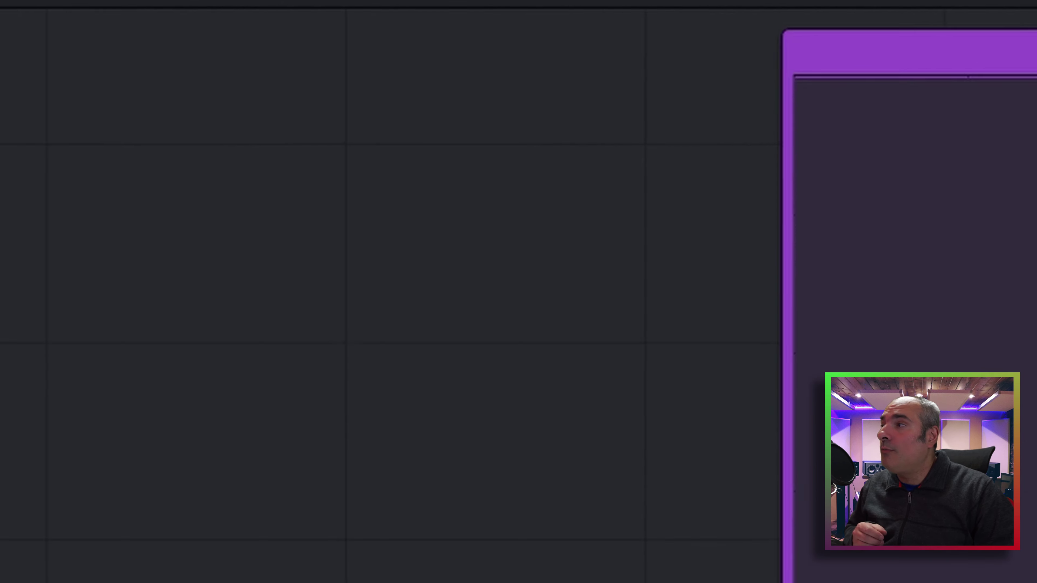
# Step: Select the Rostro node and enable its tile picture
pyautogui.moveTo(16, 131); pyautogui.dragTo(503, 539)
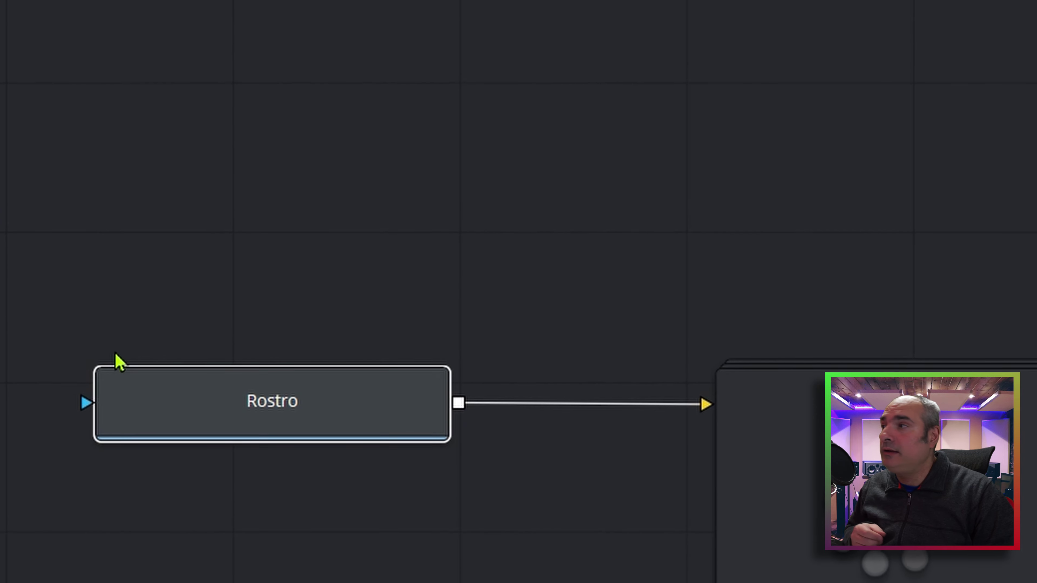
pyautogui.rightClick(288, 435)
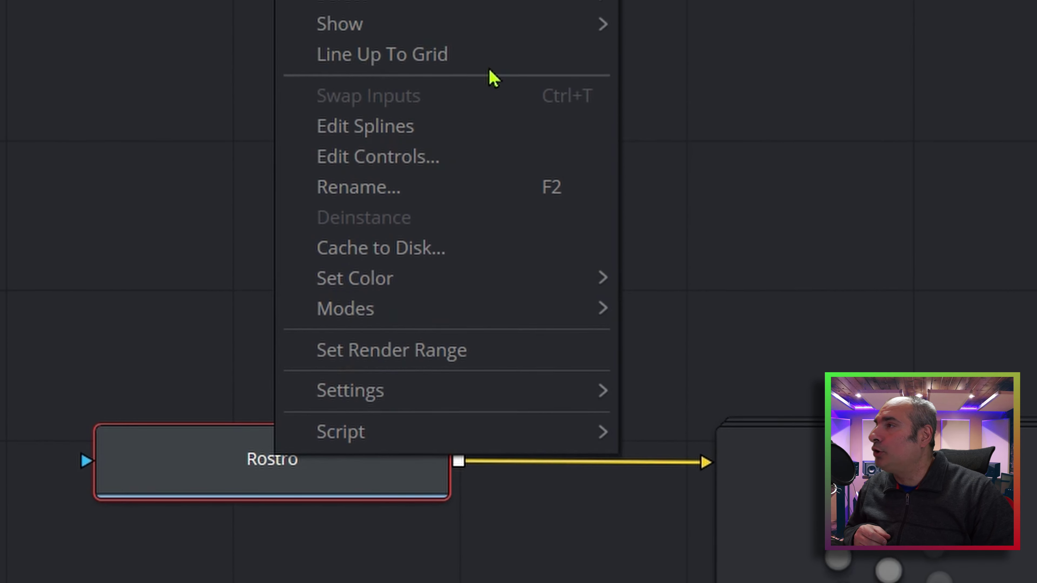
pyautogui.moveTo(610, 57)
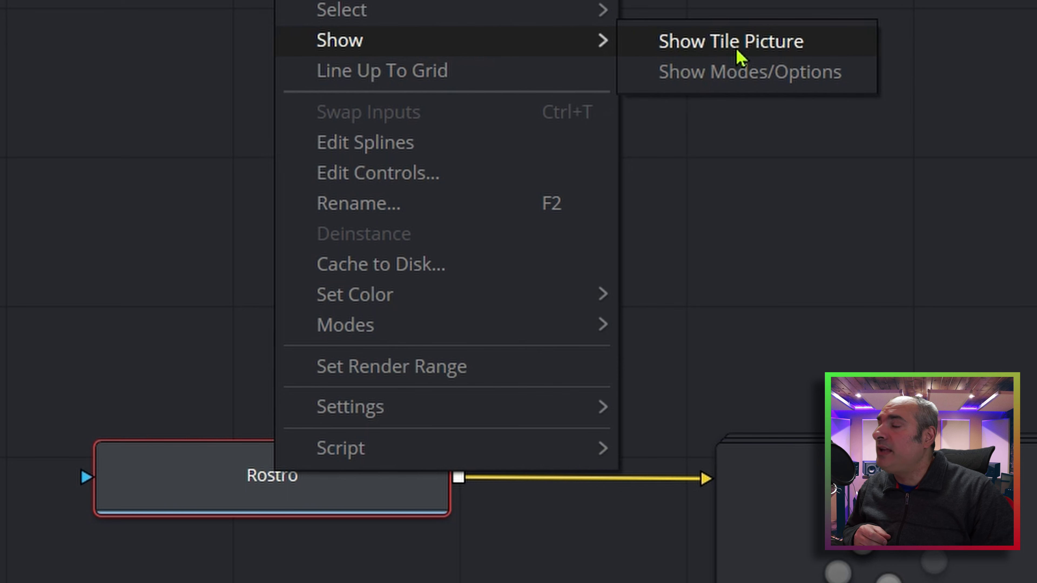
pyautogui.click(741, 57)
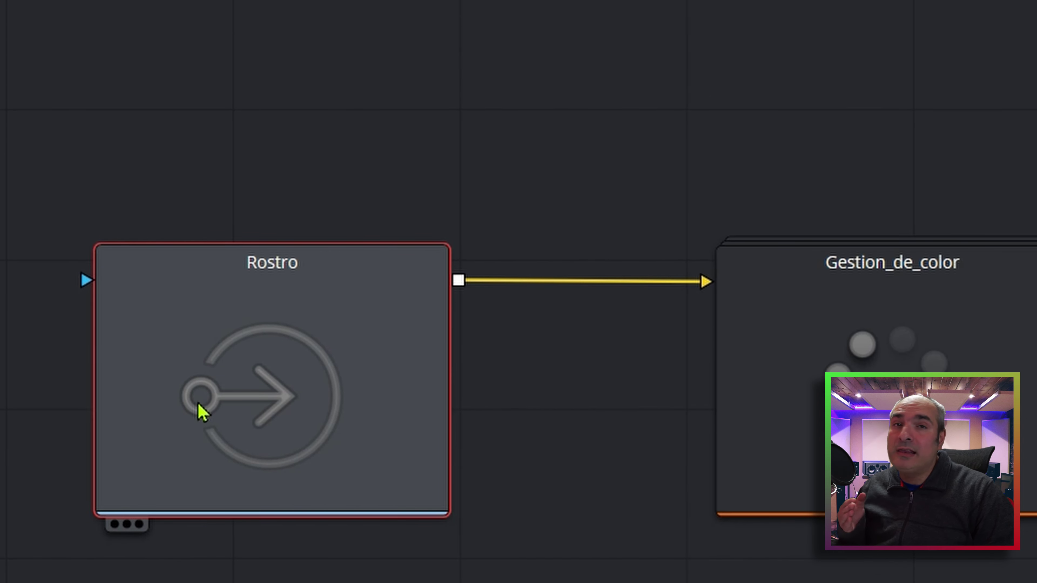
# Step: Enable the tile picture on the VFXFinal output node
pyautogui.moveTo(203, 412)
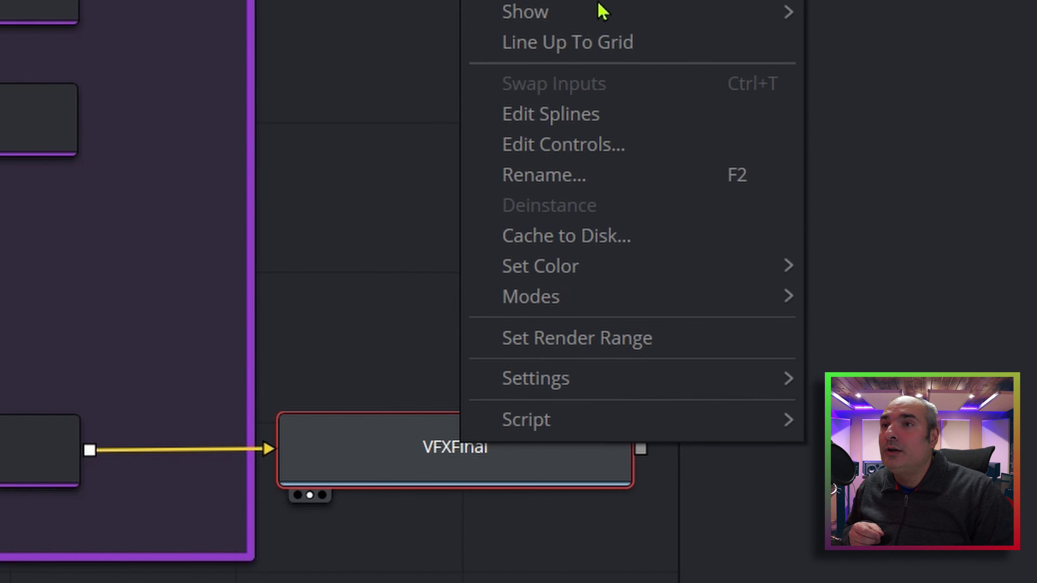
pyautogui.moveTo(601, 12)
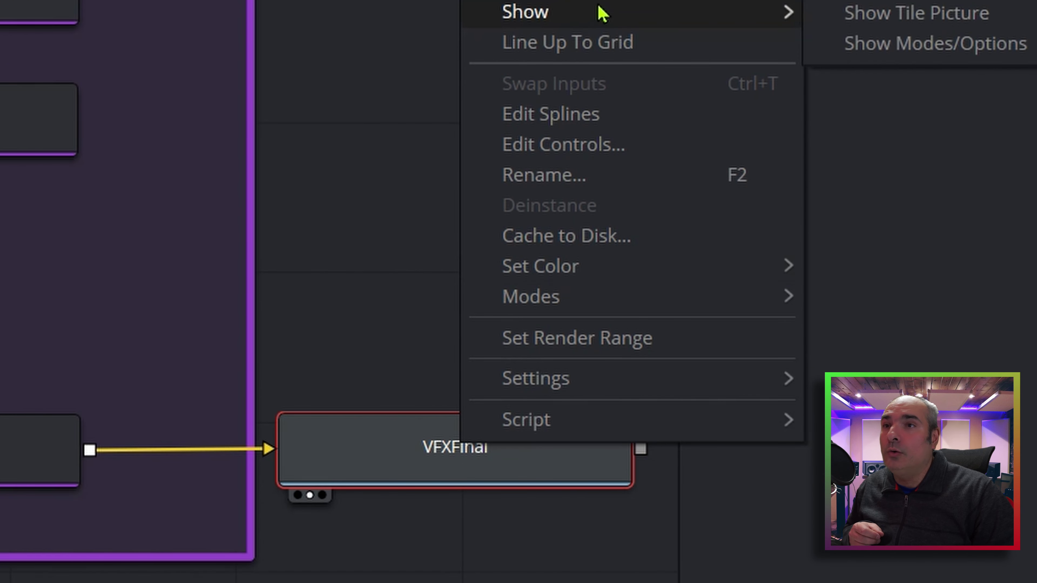
pyautogui.click(865, 13)
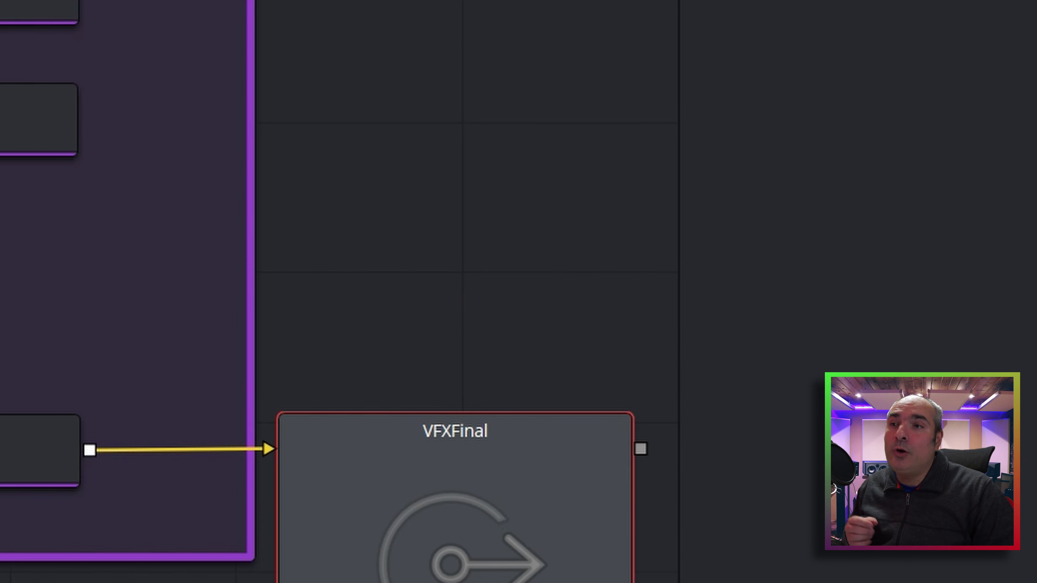
pyautogui.moveTo(436, 396)
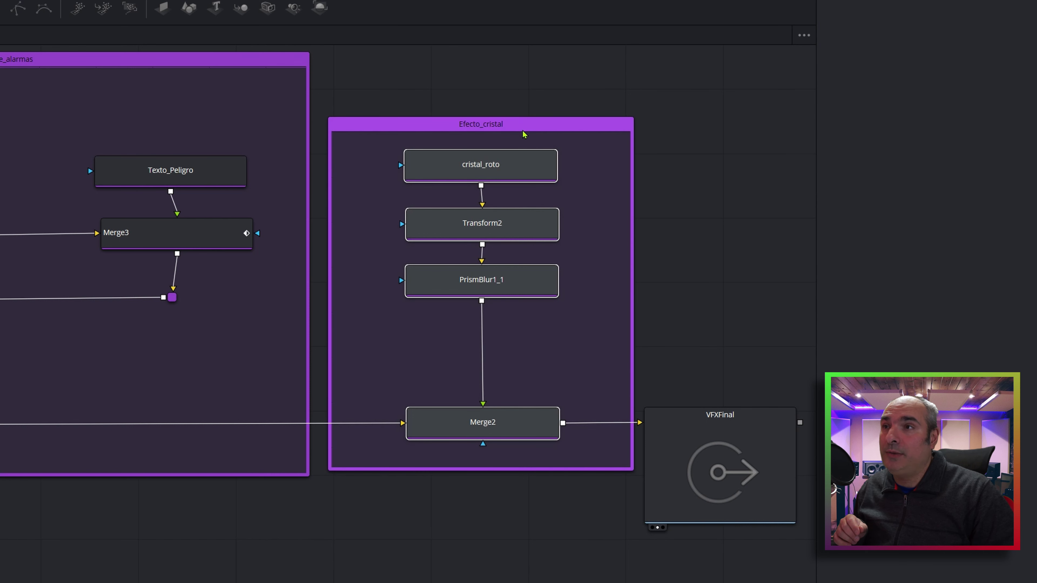
pyautogui.rightClick(523, 131)
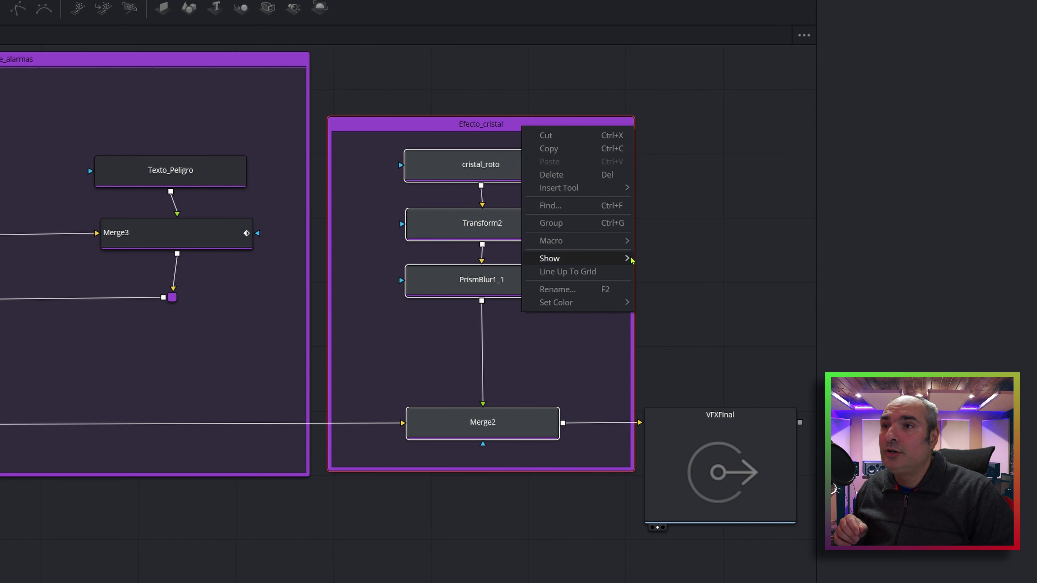
pyautogui.click(675, 259)
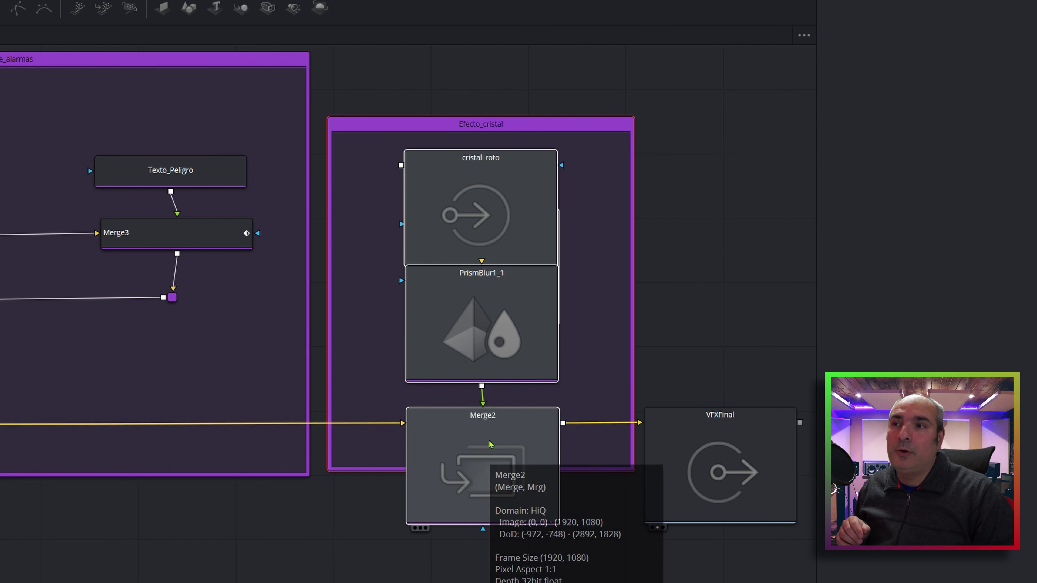
pyautogui.click(476, 310)
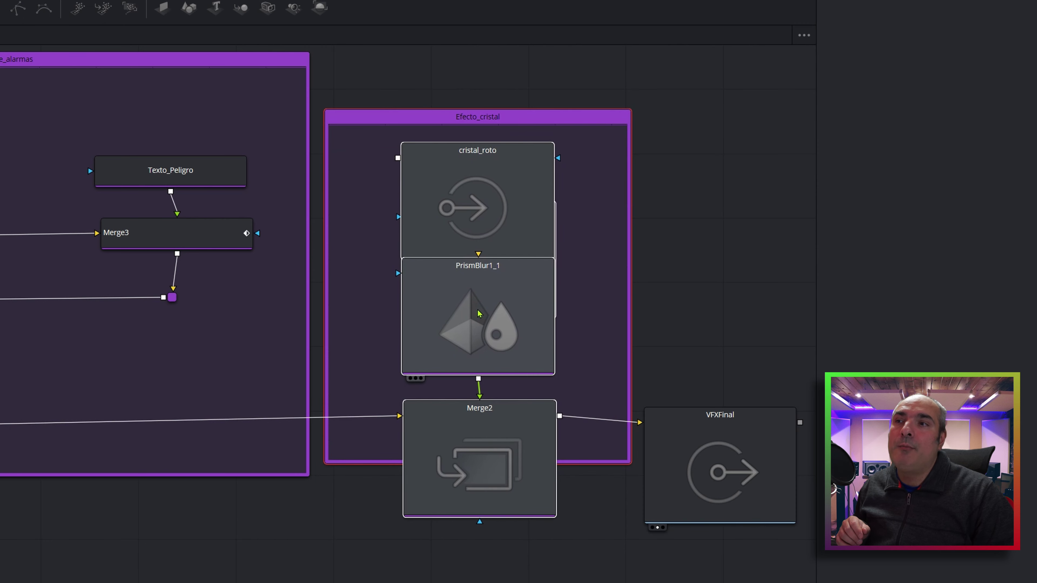
pyautogui.moveTo(480, 314); pyautogui.dragTo(480, 320)
pyautogui.click(495, 222)
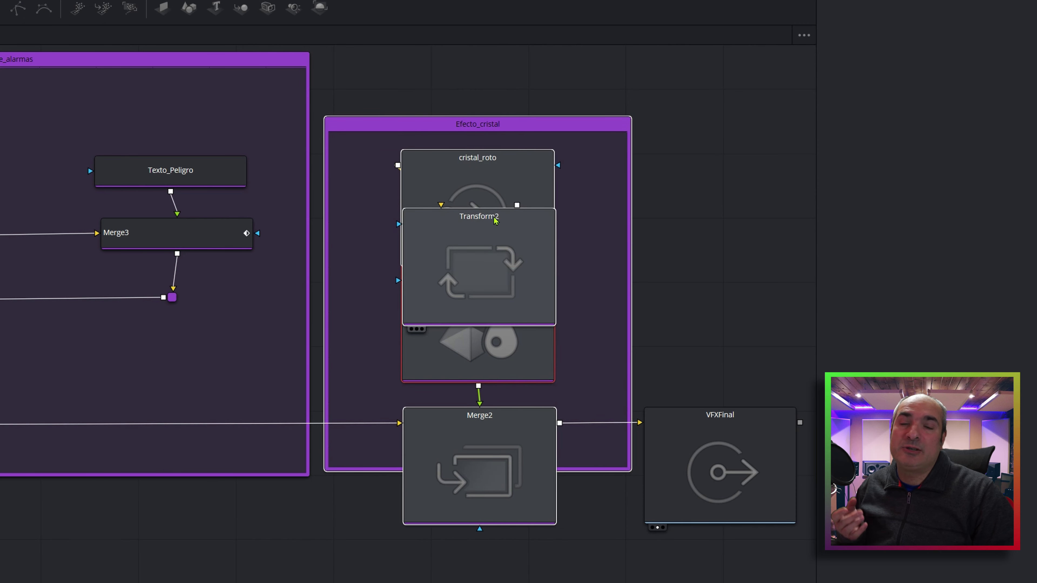
pyautogui.moveTo(495, 221)
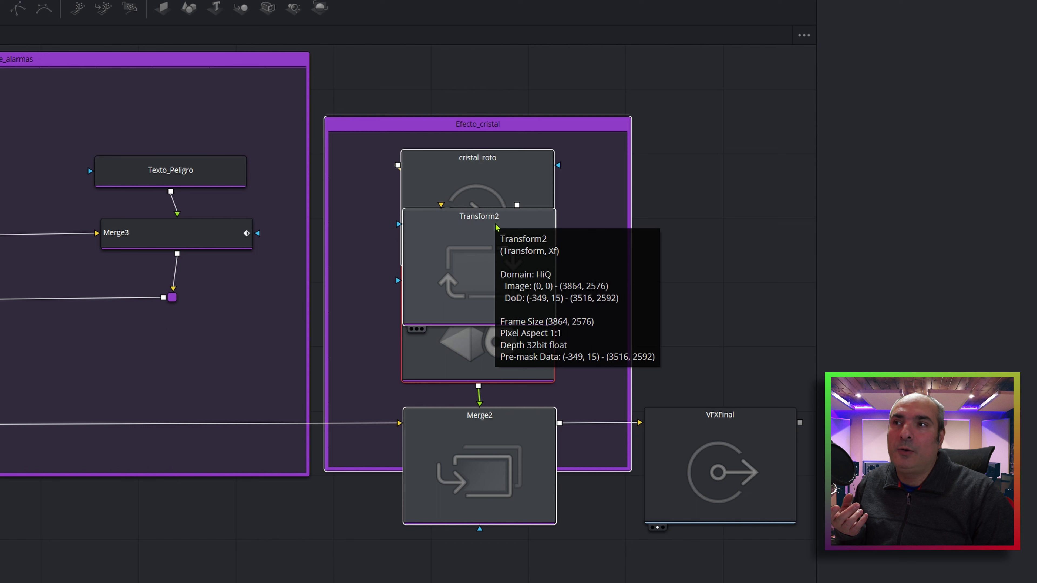
pyautogui.rightClick(497, 227)
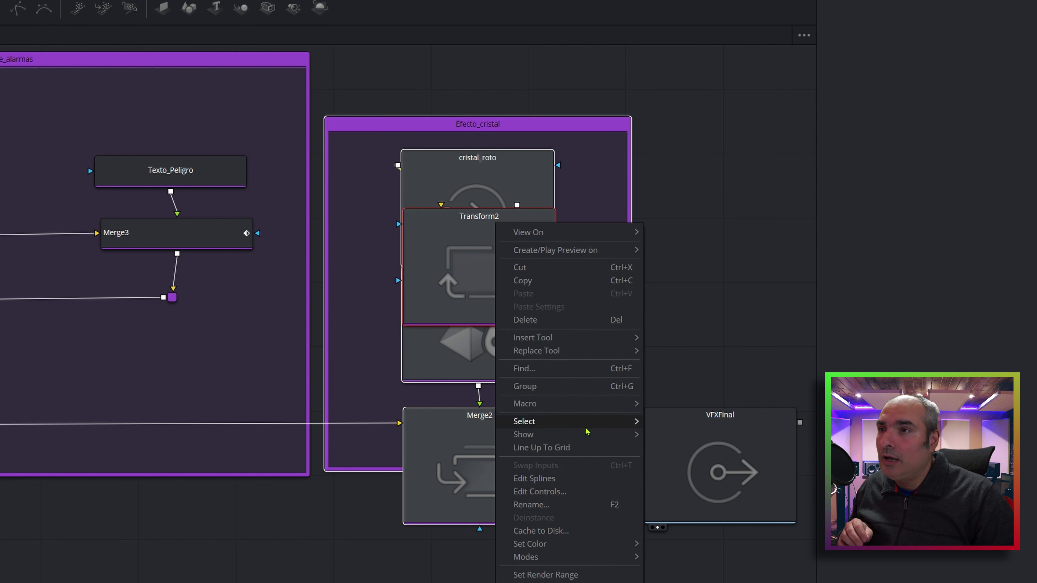
pyautogui.moveTo(614, 435)
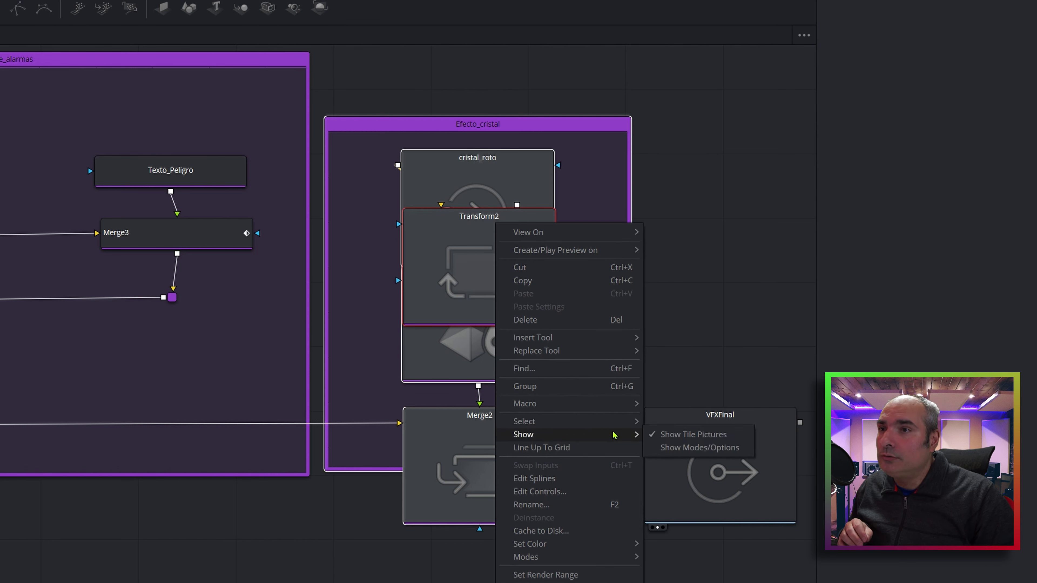
pyautogui.click(679, 435)
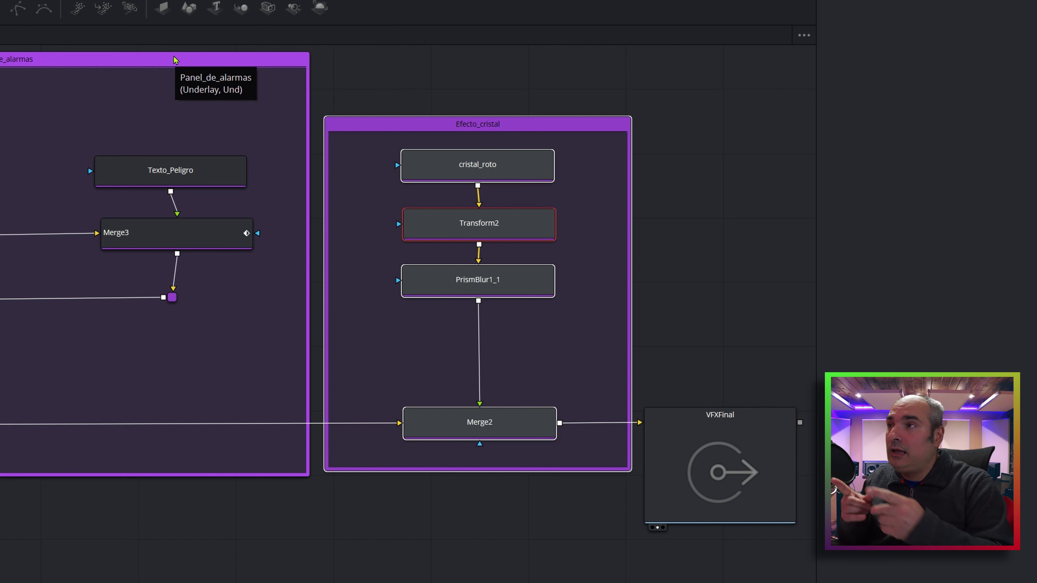
pyautogui.click(499, 132)
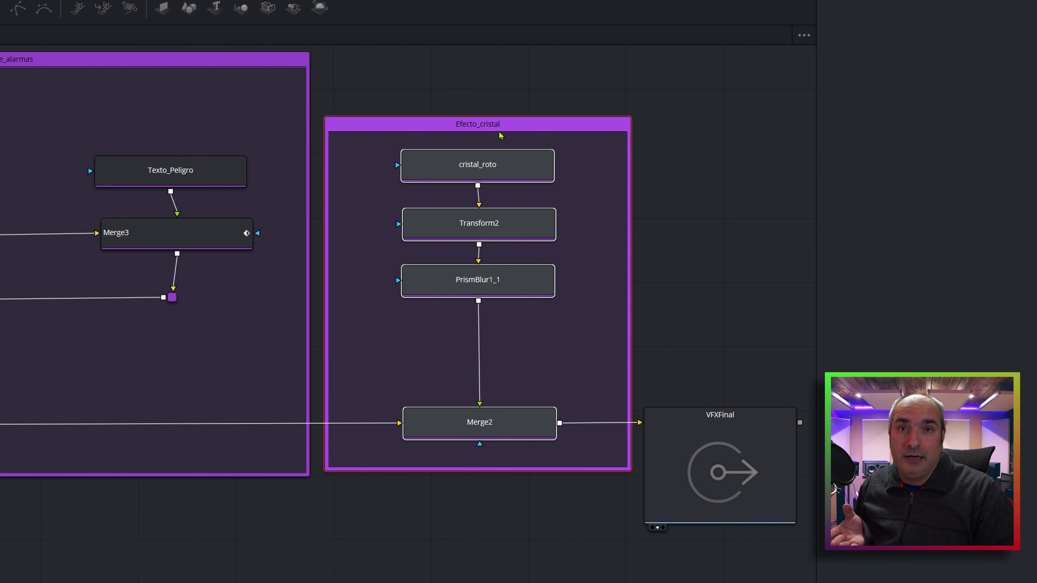